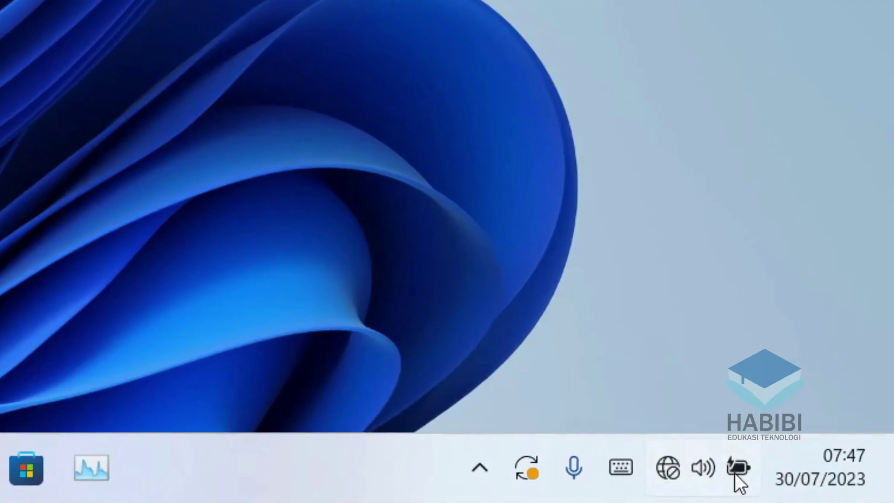
# Open the power and sleep settings, try the Balanced and Best power efficiency modes, and set the power mode to Best performance.
pyautogui.rightClick(734, 465)
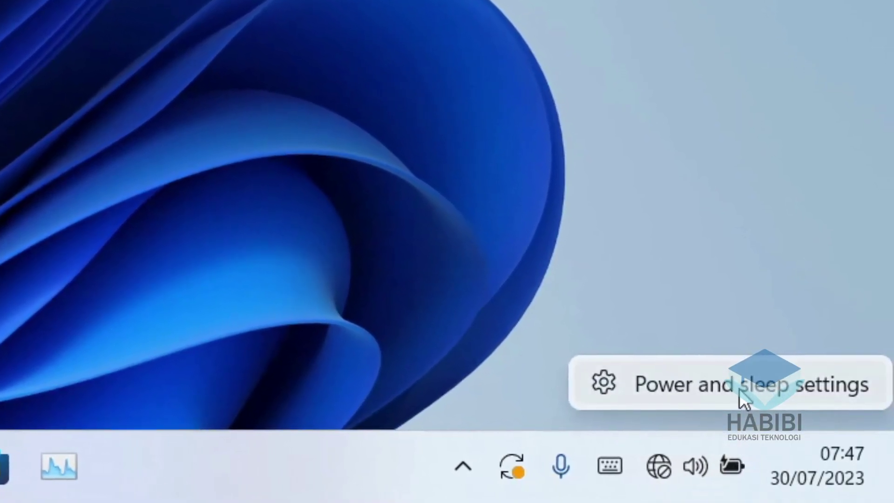
pyautogui.click(736, 387)
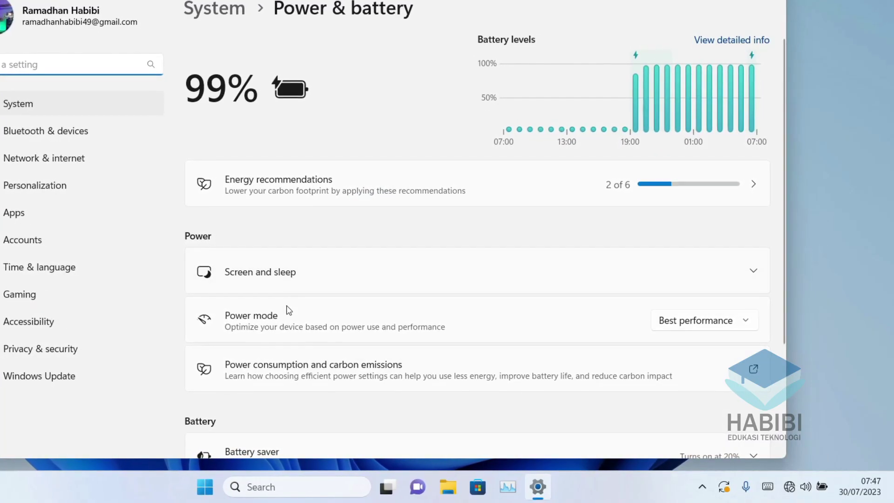
pyautogui.click(713, 323)
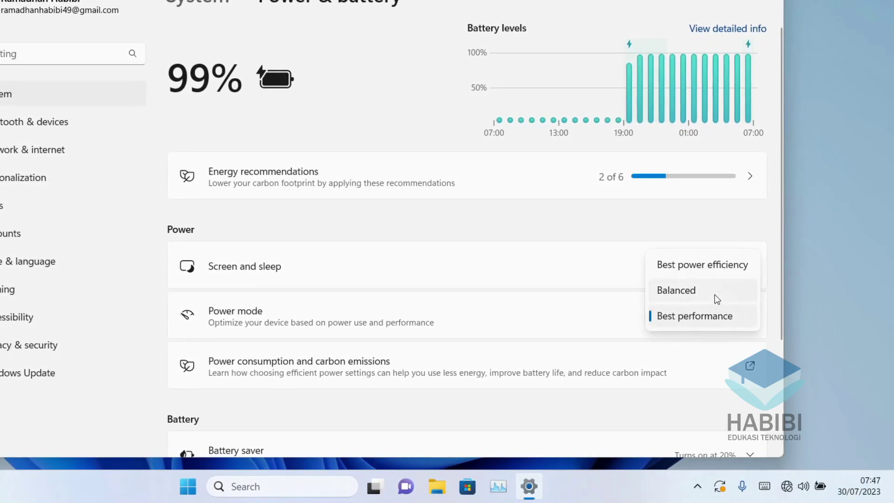
pyautogui.click(715, 293)
pyautogui.click(709, 321)
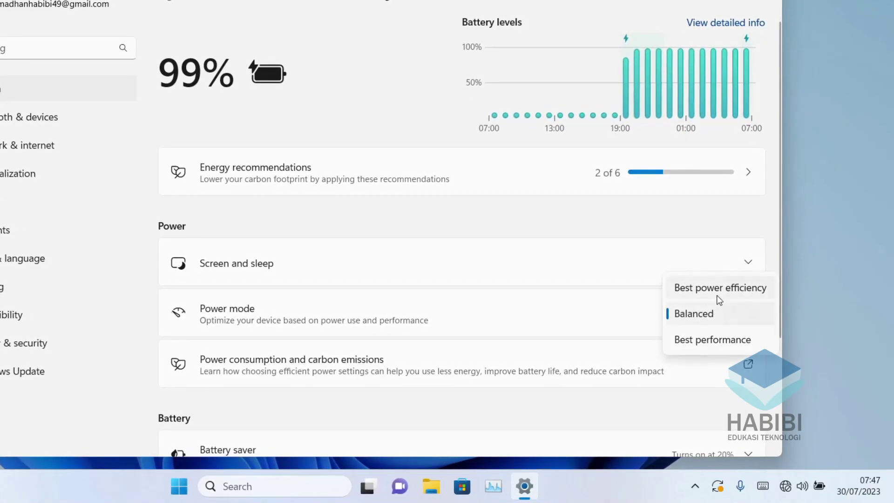
pyautogui.click(719, 290)
pyautogui.click(708, 313)
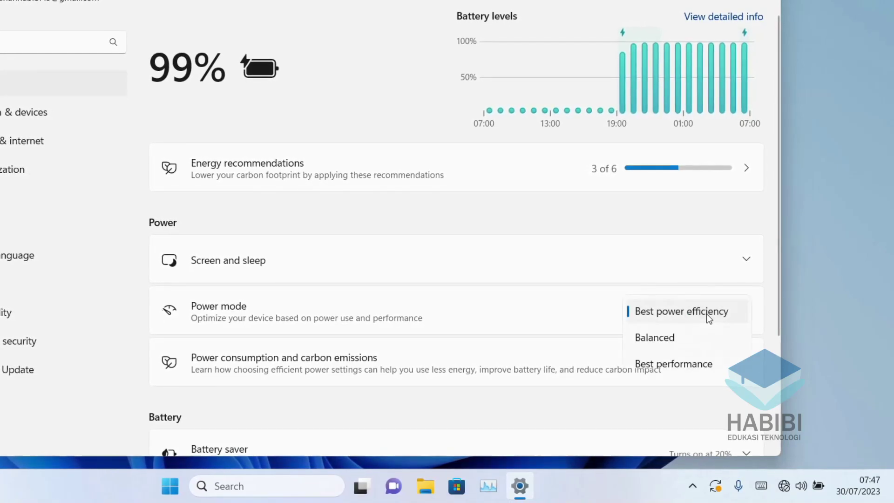
pyautogui.click(683, 363)
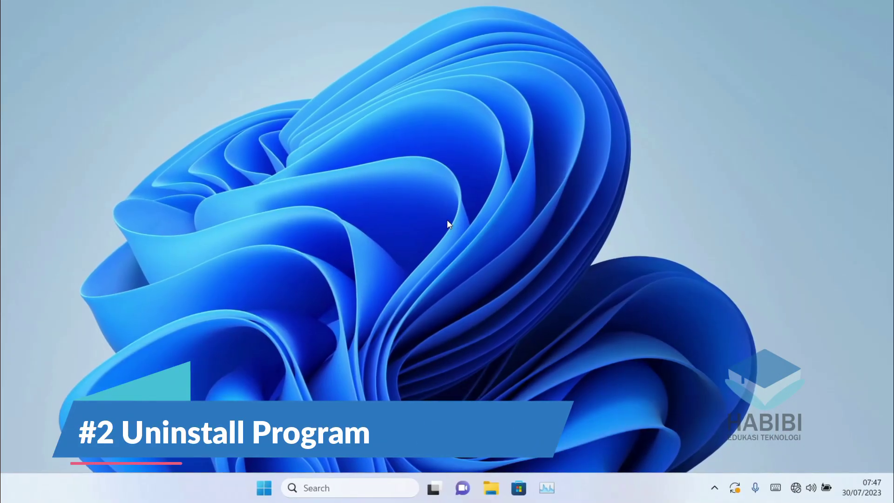
# Search Windows for "add or" and open Add or remove programs.
pyautogui.click(329, 487)
pyautogui.write('add')
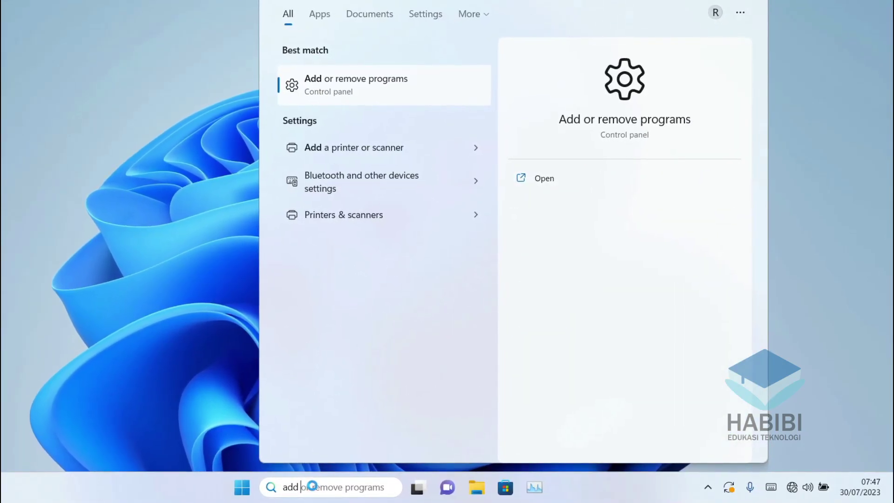
pyautogui.write(' pr re')
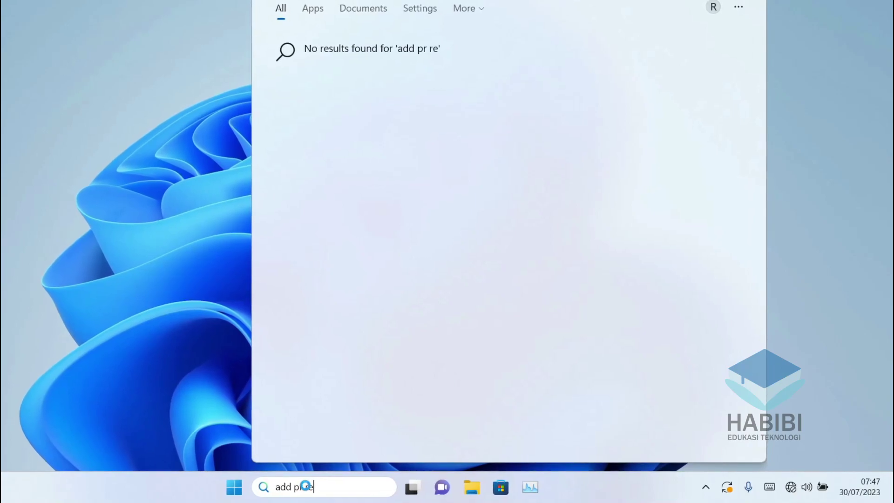
pyautogui.press('BackSpace')
pyautogui.press('BackSpace')
pyautogui.press('BackSpace')
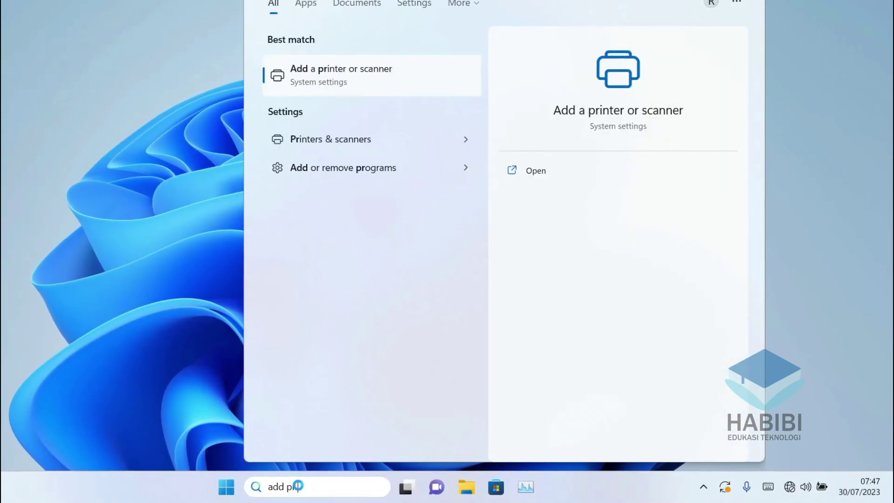
pyautogui.write('or')
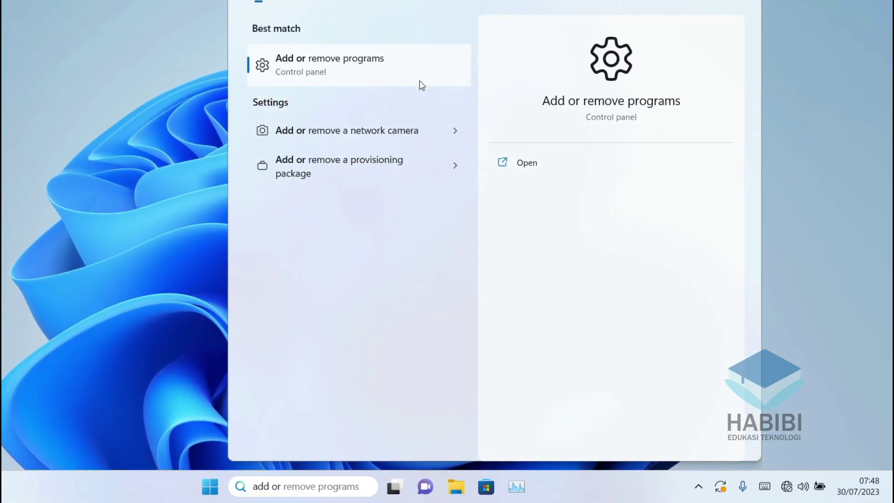
pyautogui.click(394, 69)
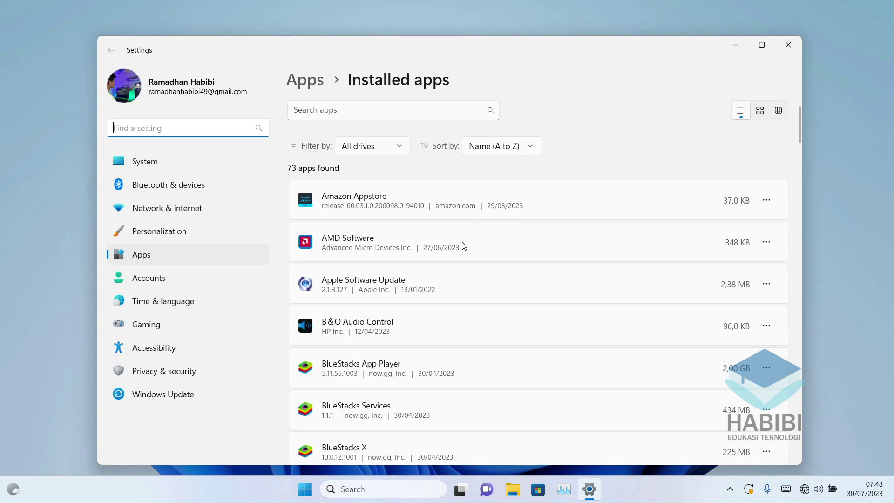
# Look through the installed apps and sort them by Size (Large to small).
pyautogui.scroll(-4, 464, 253)
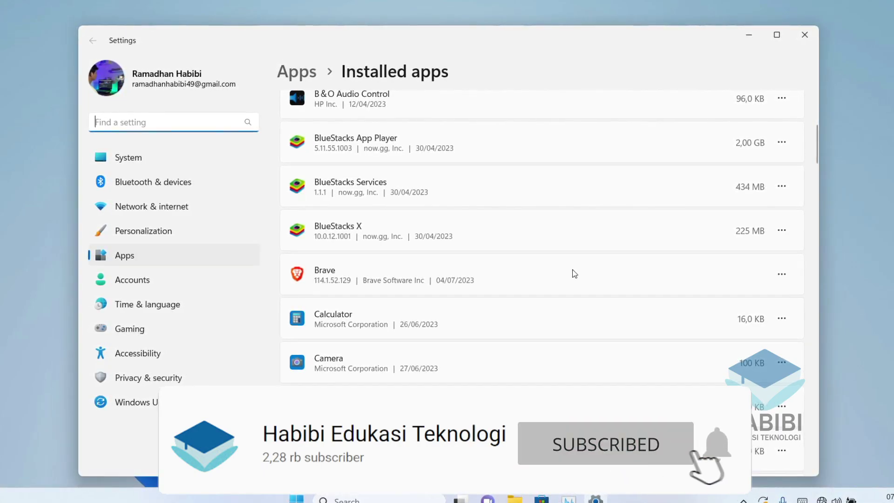
pyautogui.scroll(-2, 543, 299)
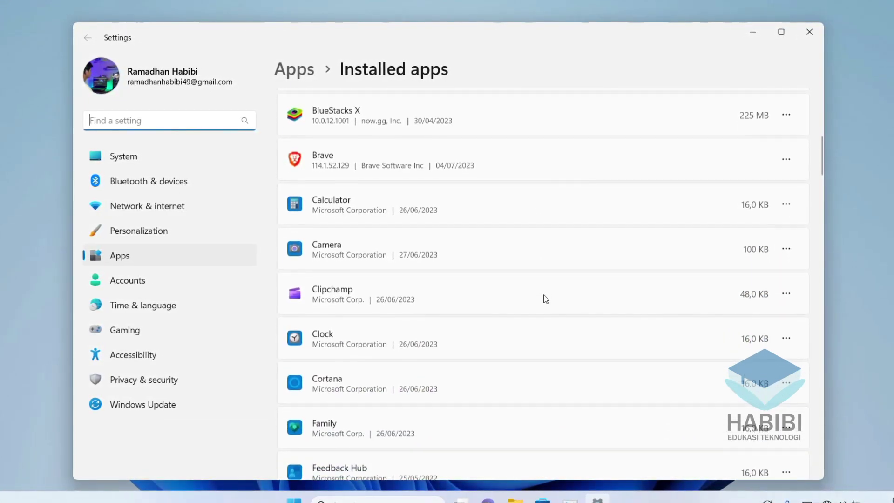
pyautogui.scroll(5, 661, 297)
pyautogui.scroll(3, 720, 297)
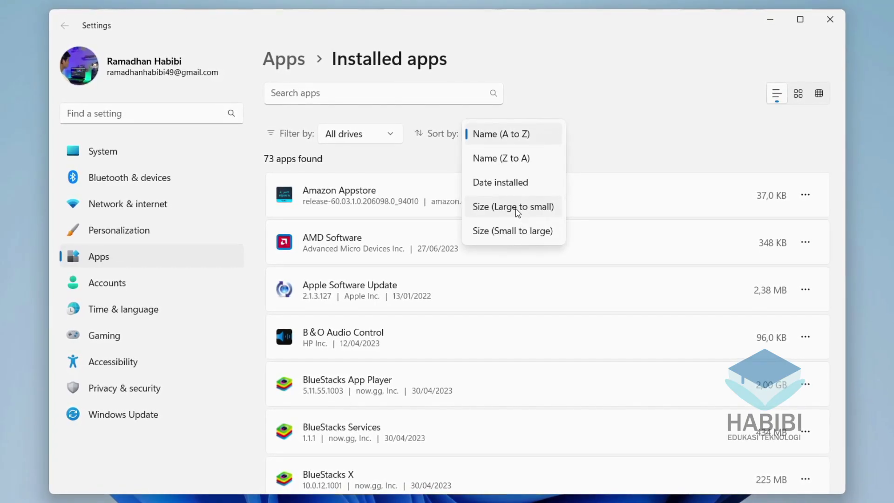
pyautogui.click(518, 210)
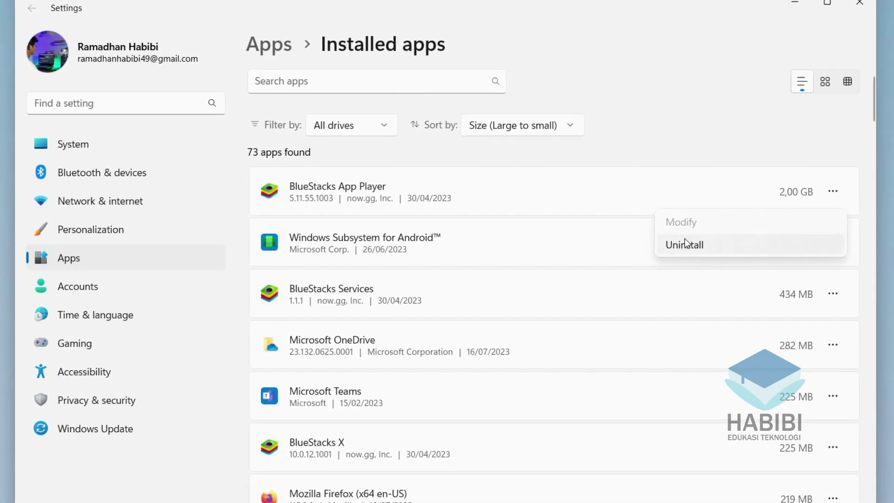
# Uninstall BlueStacks App Player, giving "Could not install Engine" as the reason, and close the finished uninstaller.
pyautogui.click(687, 245)
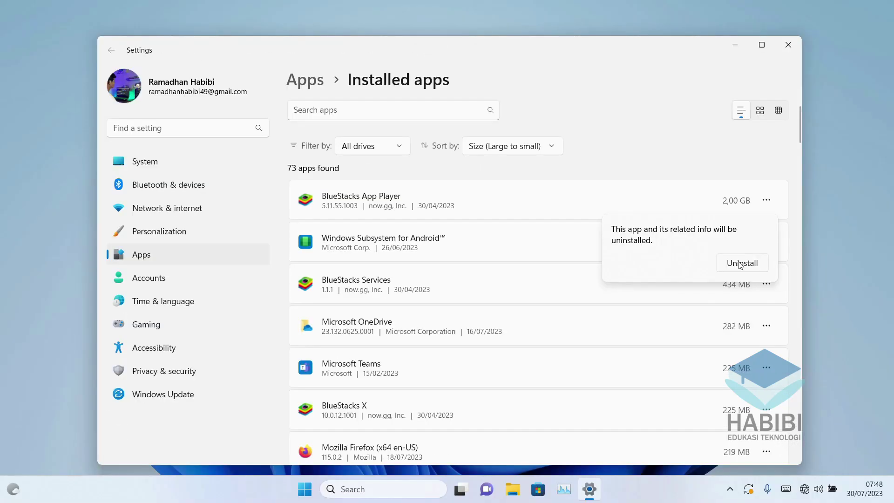
pyautogui.click(741, 263)
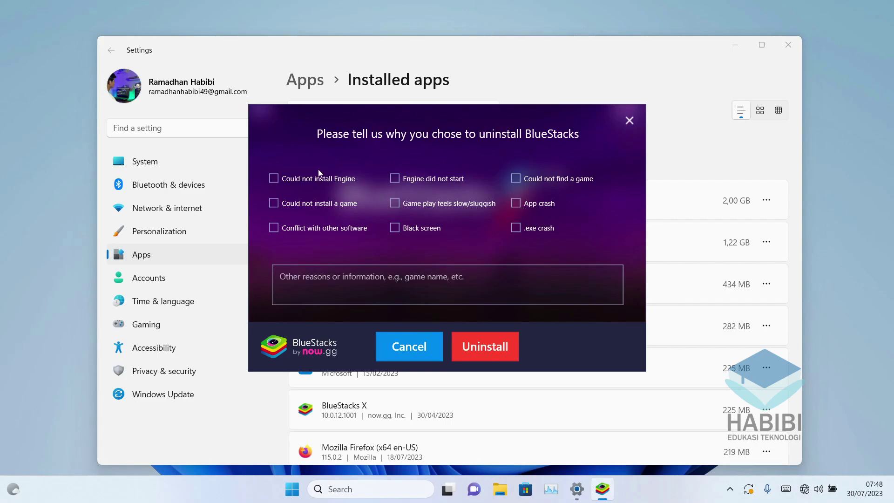
pyautogui.click(470, 352)
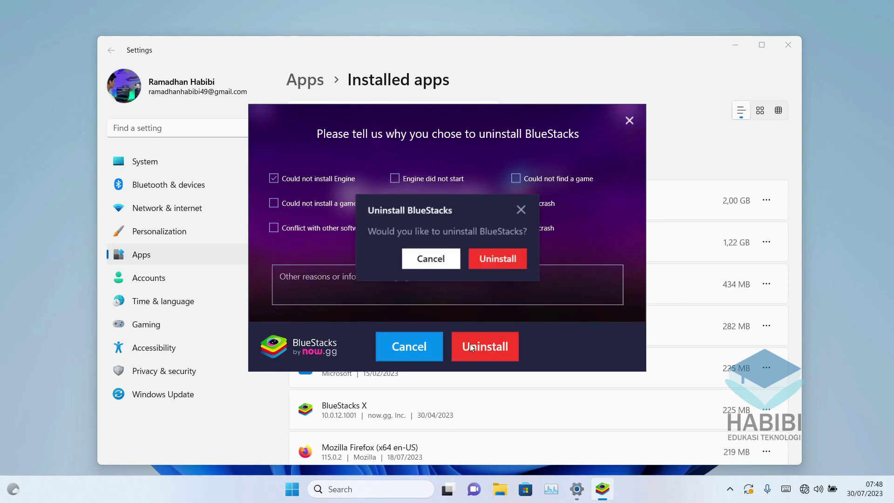
pyautogui.click(494, 259)
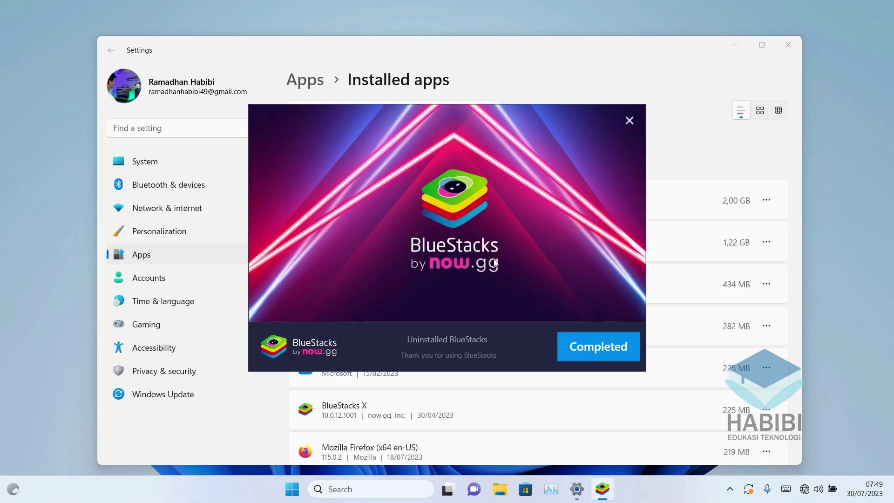
pyautogui.click(601, 354)
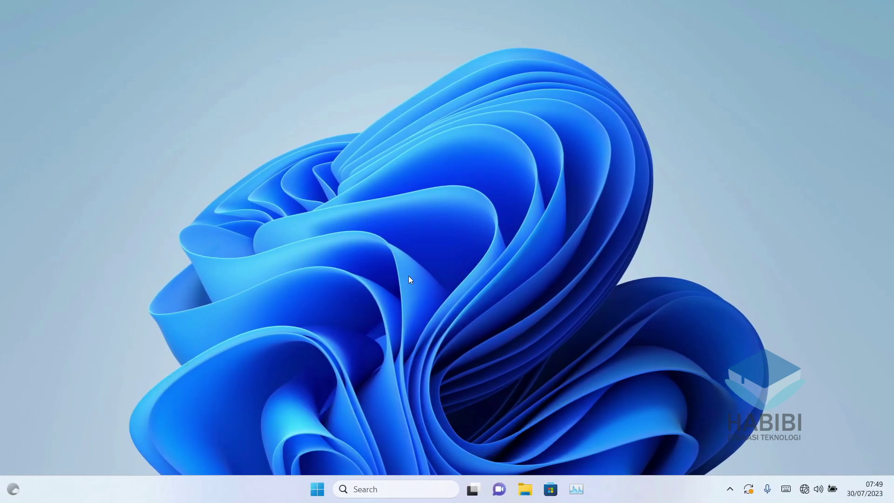
# Open the Windows Temp folder with the Run command temp, granting folder access, and delete everything in it.
pyautogui.rightClick(319, 495)
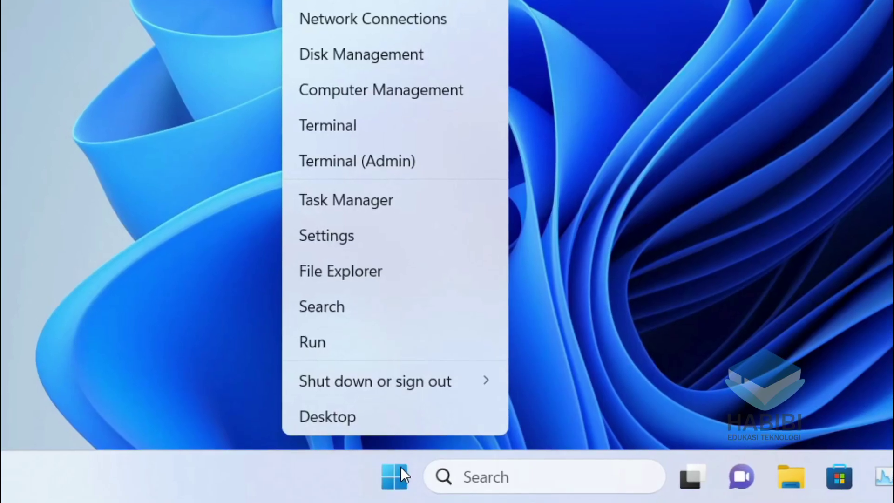
pyautogui.click(324, 338)
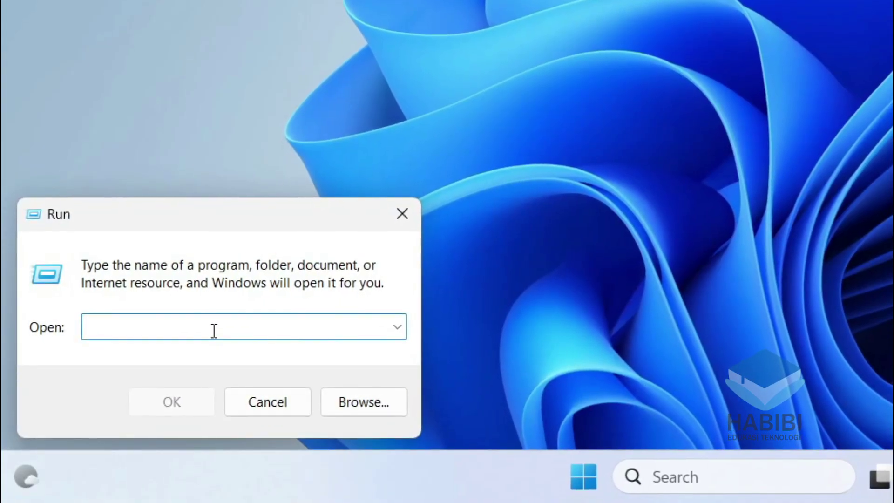
pyautogui.write('temp')
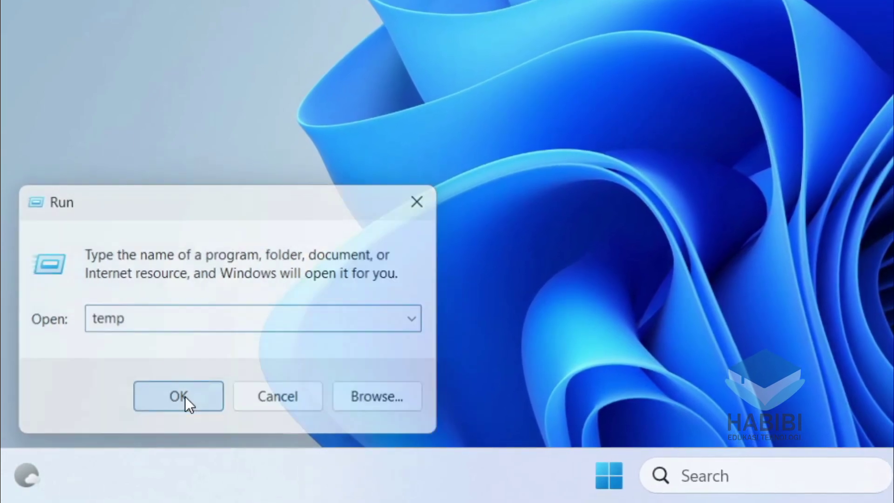
pyautogui.click(182, 399)
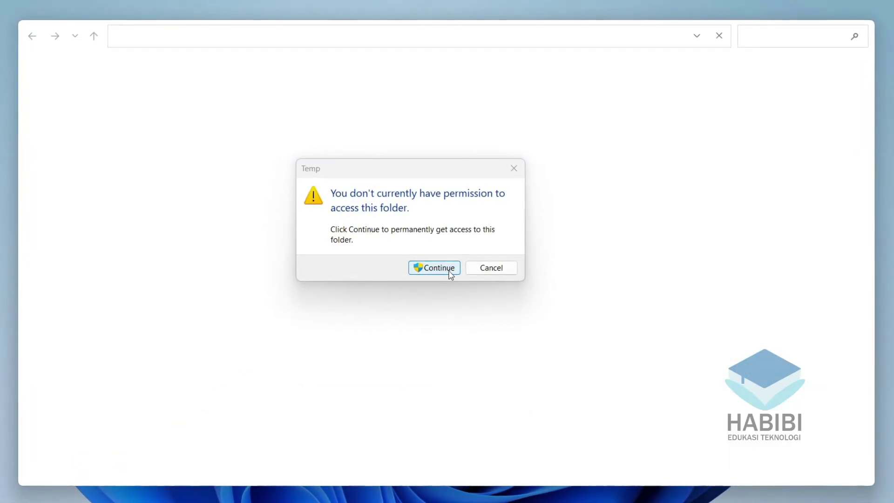
pyautogui.click(444, 269)
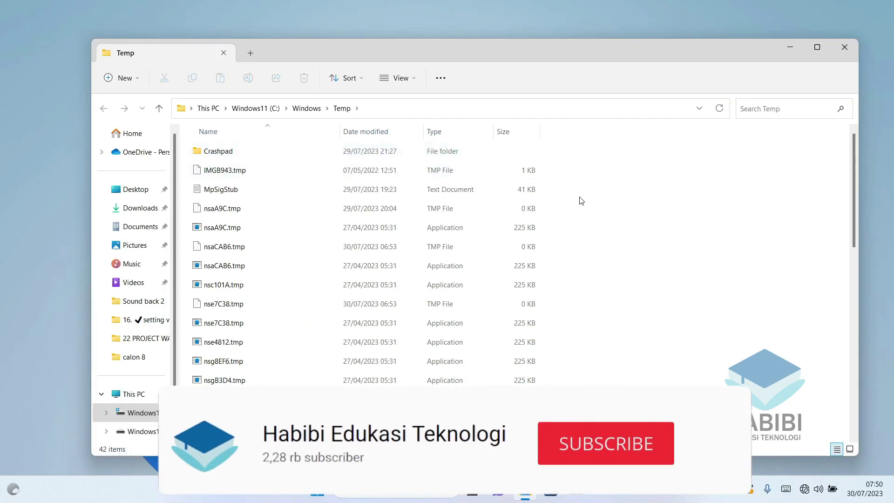
pyautogui.hotkey('ctrl', 'a')
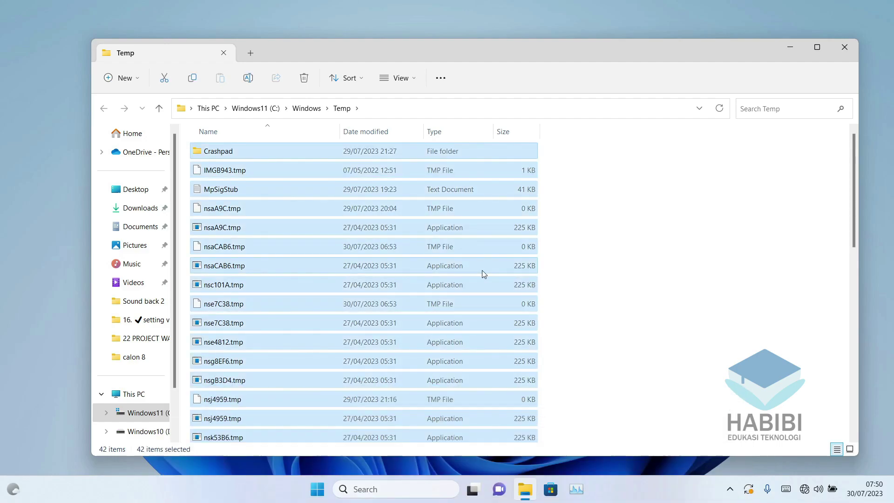
pyautogui.press('Delete')
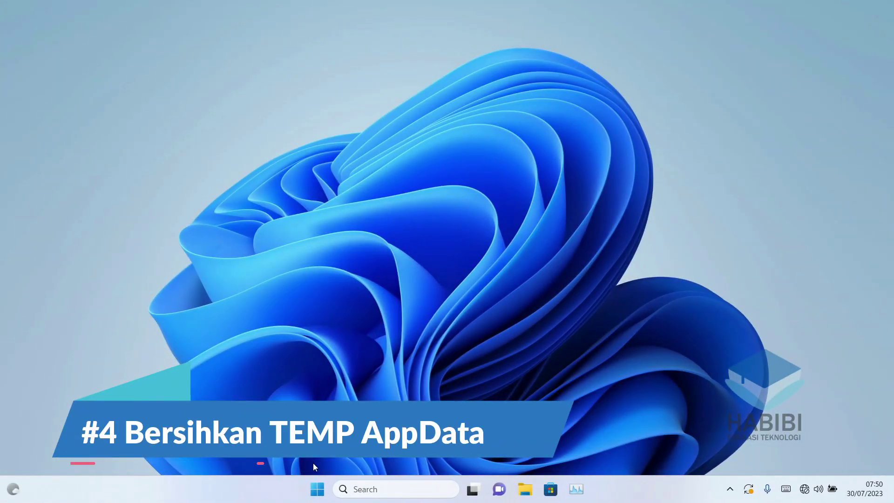
# Open the user's AppData Local Temp folder with the Run command %temp%.
pyautogui.rightClick(310, 498)
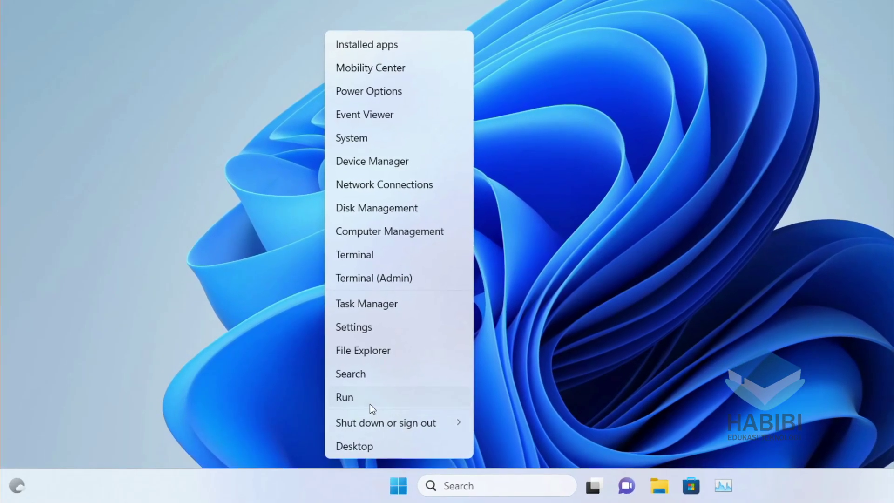
pyautogui.click(293, 418)
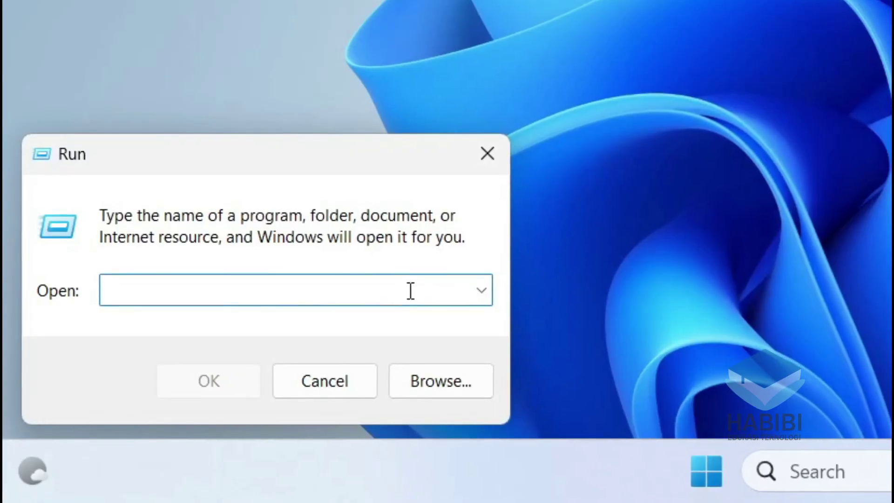
pyautogui.write('%')
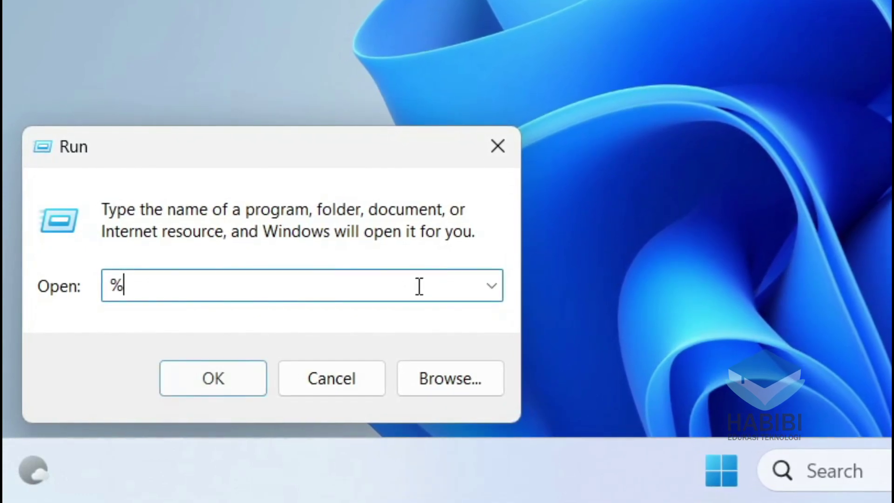
pyautogui.write('temp')
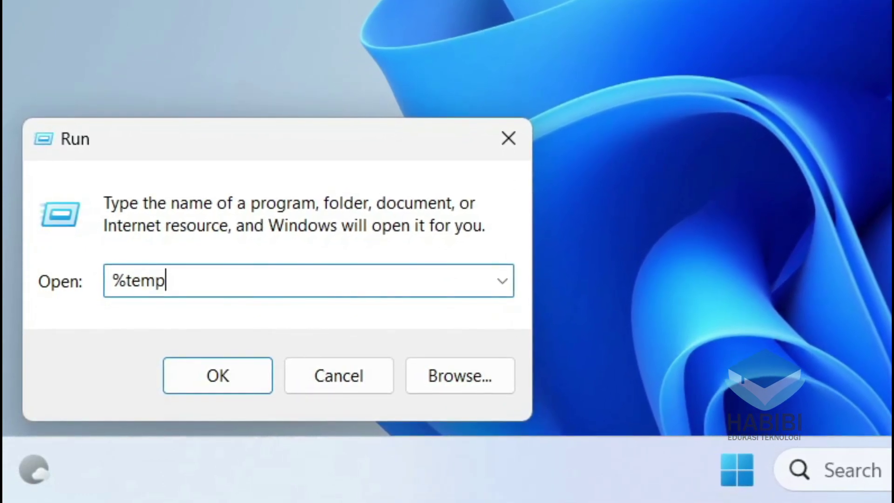
pyautogui.write('%')
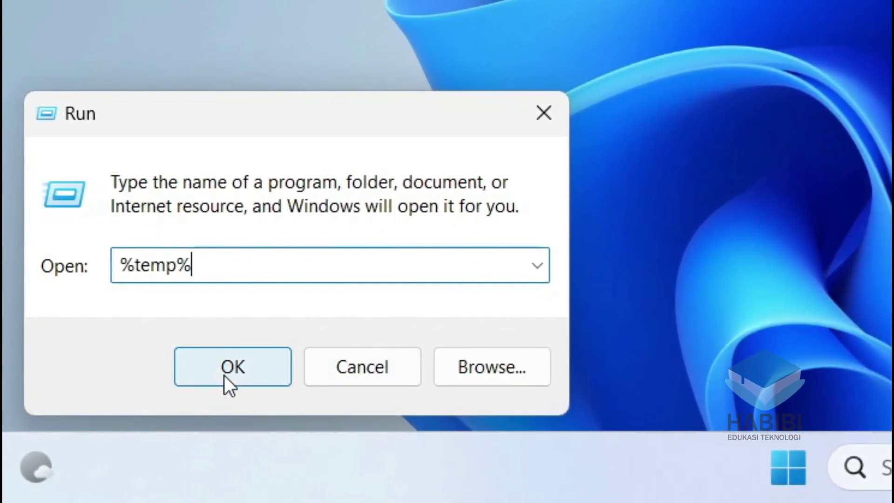
pyautogui.click(225, 361)
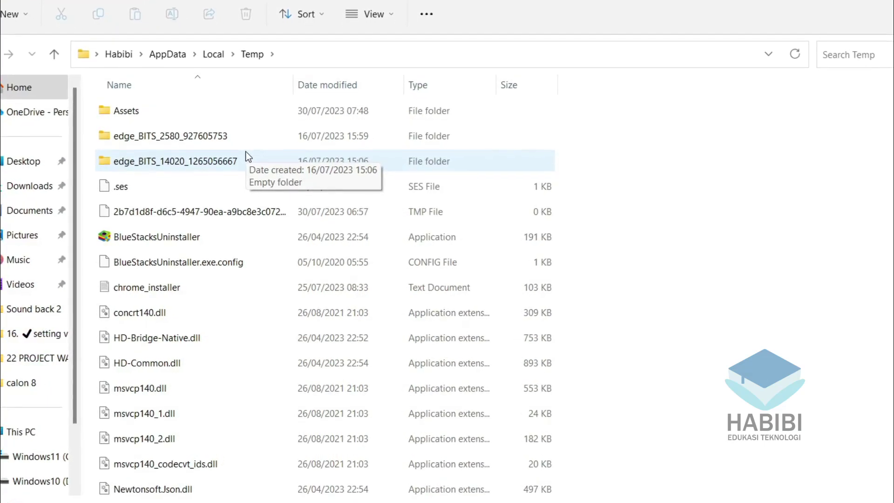
# Delete everything in the user's Local Temp folder, skipping the TMP file in use, and close the folder window.
pyautogui.click(249, 144)
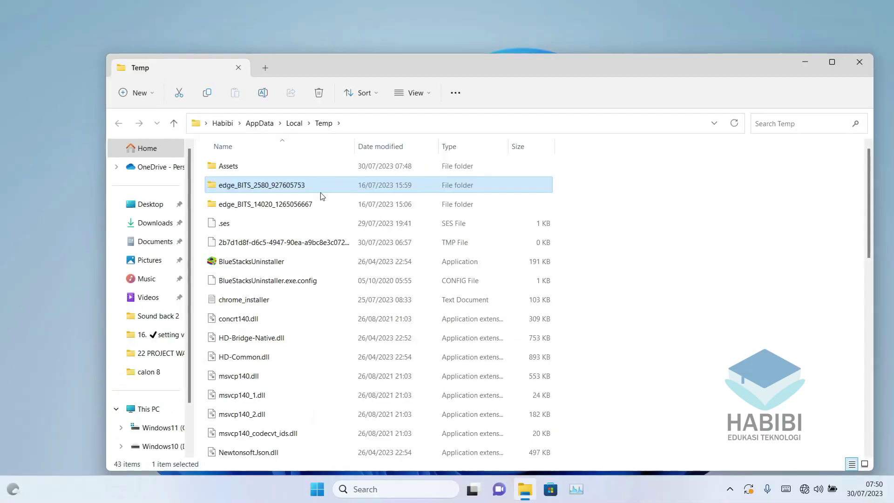
pyautogui.hotkey('ctrl', 'a')
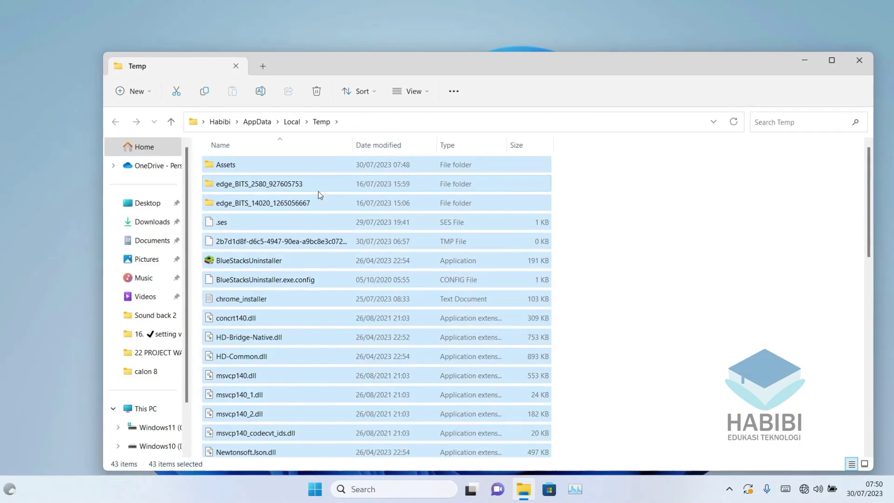
pyautogui.press('Delete')
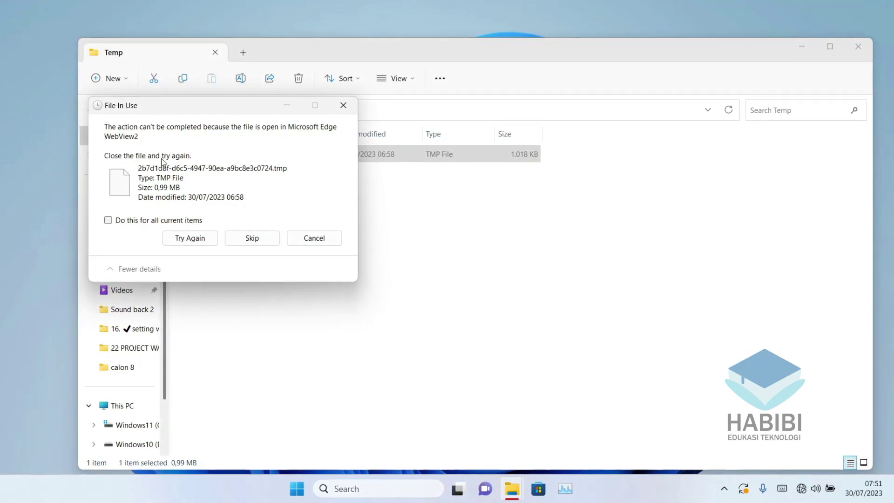
pyautogui.click(245, 236)
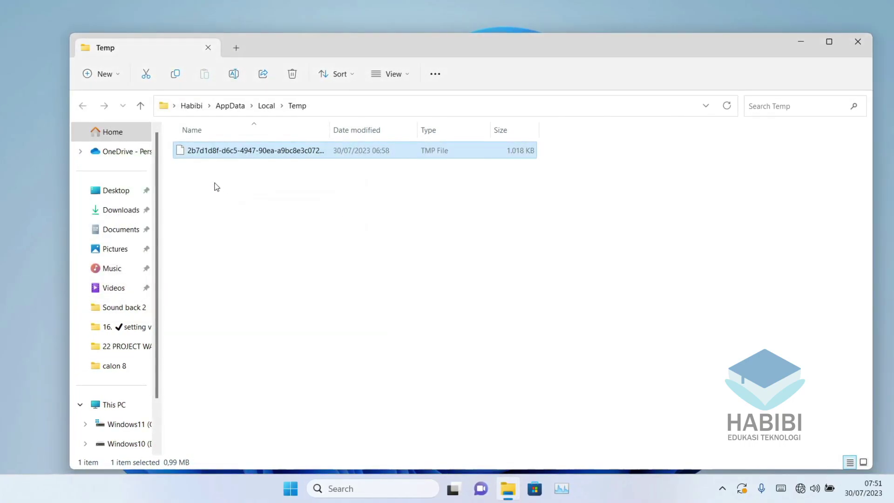
pyautogui.click(311, 175)
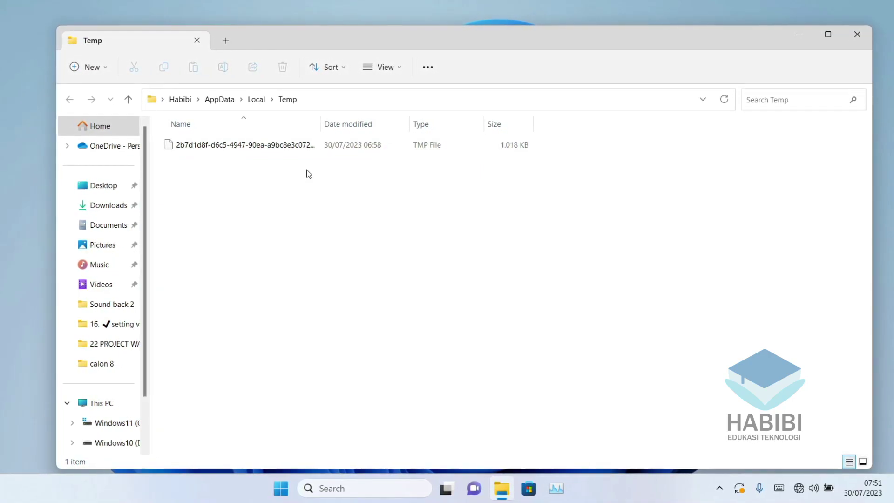
pyautogui.click(856, 32)
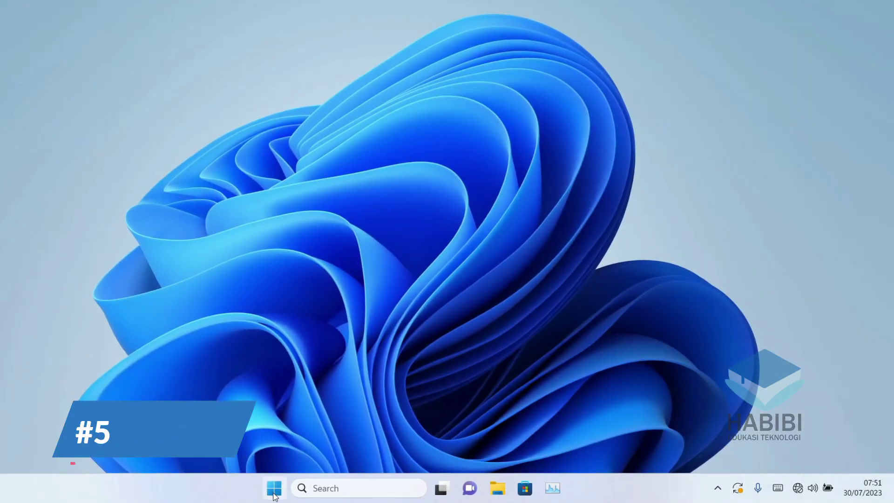
# Open the Windows Prefetch folder with the Run command prefetch, granting permanent access to the folder.
pyautogui.press('super+x')
pyautogui.press('r')
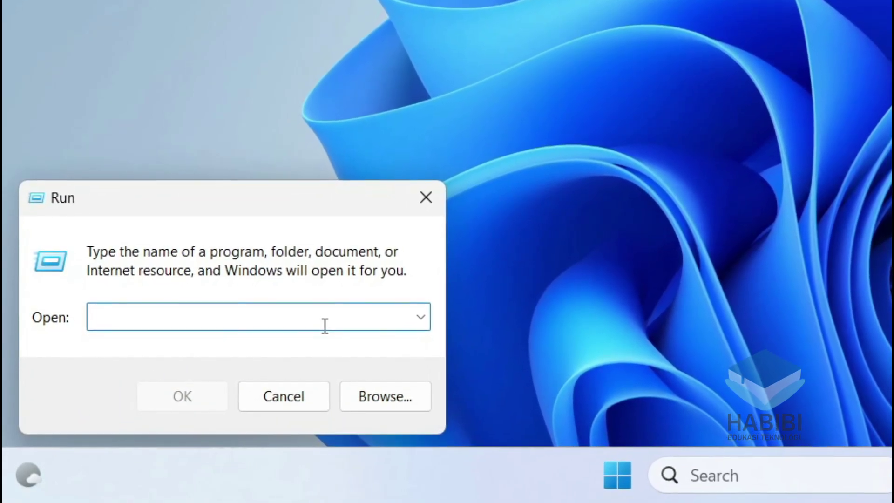
pyautogui.write('prefet')
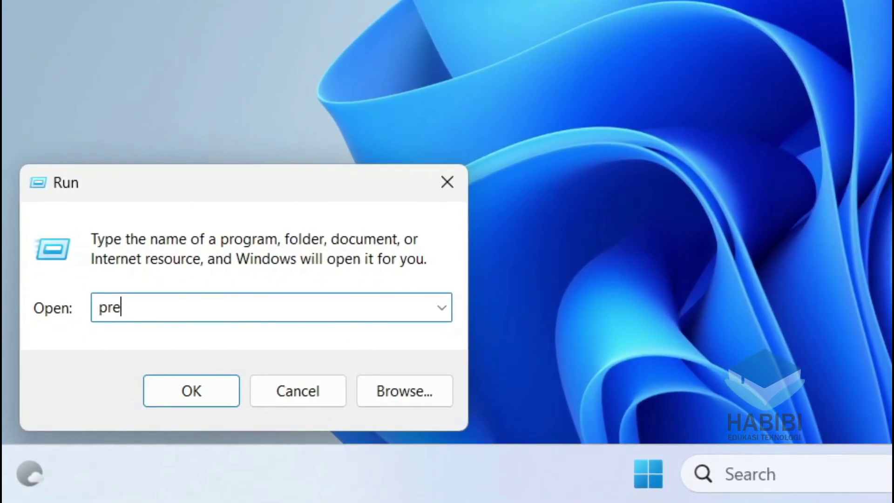
pyautogui.write('ch')
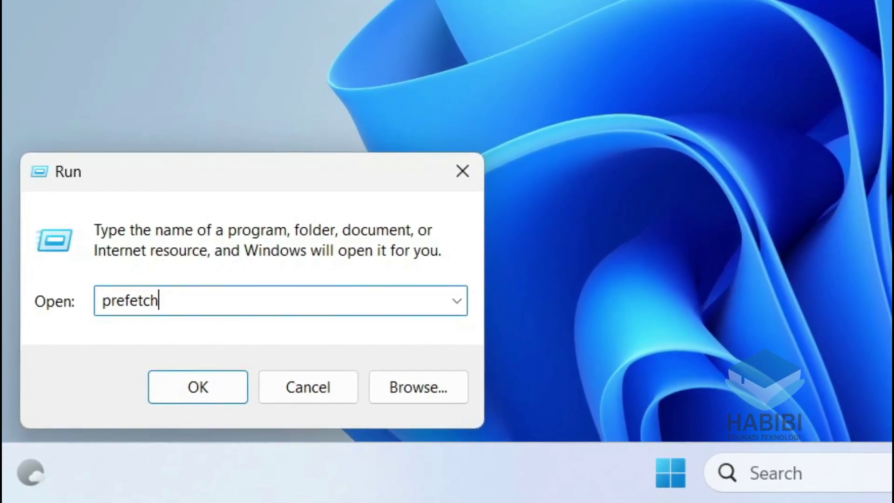
pyautogui.click(244, 389)
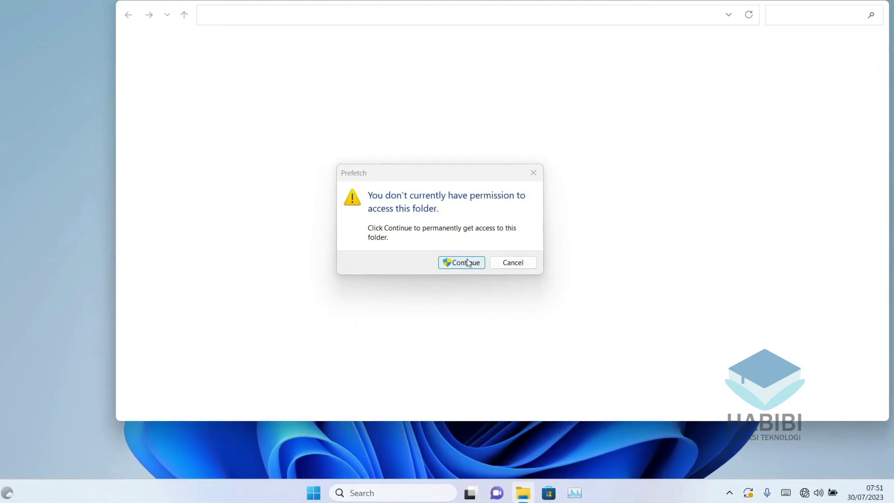
pyautogui.click(466, 264)
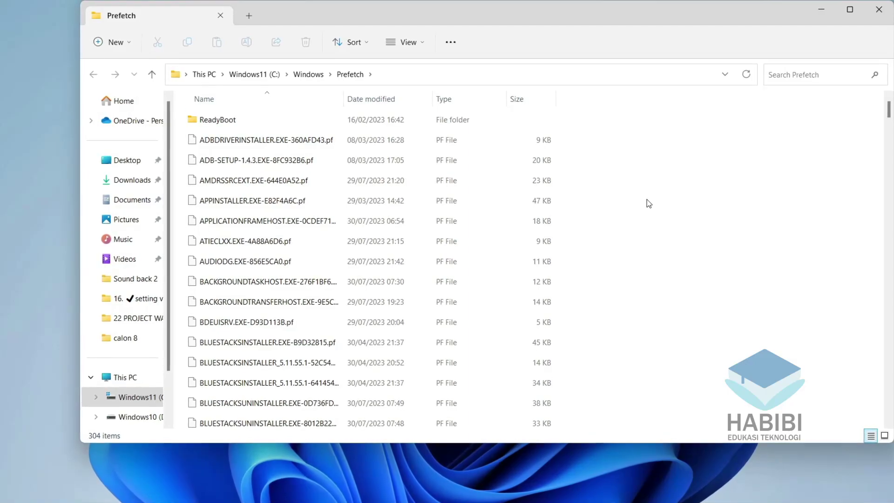
# Delete all files in the Prefetch folder, skipping the file in use, and close the folder window.
pyautogui.scroll(-10, 638, 232)
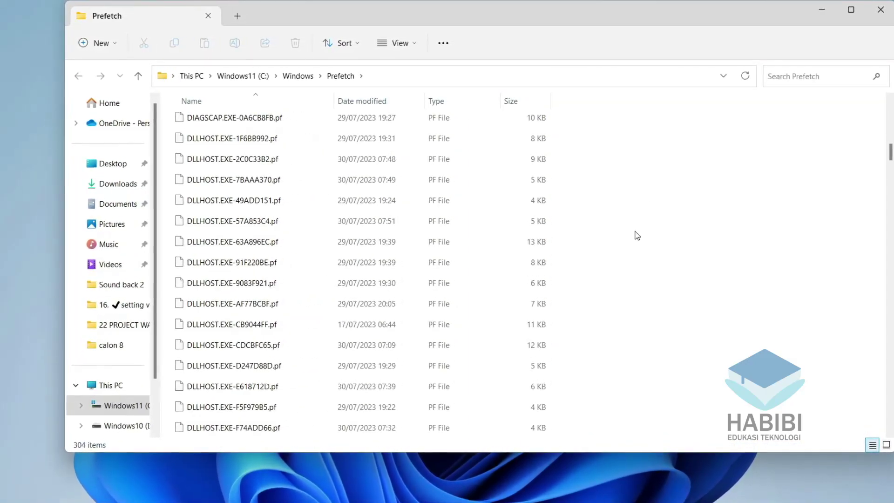
pyautogui.hotkey('ctrl', 'a')
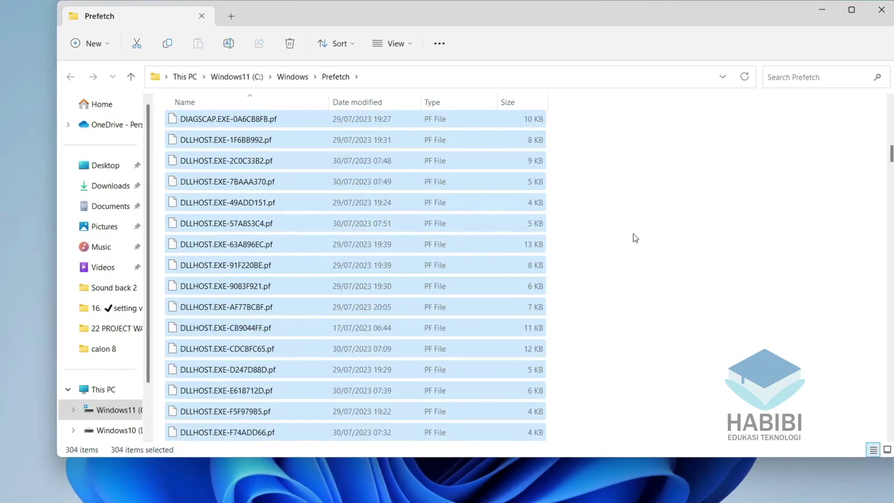
pyautogui.press('Delete')
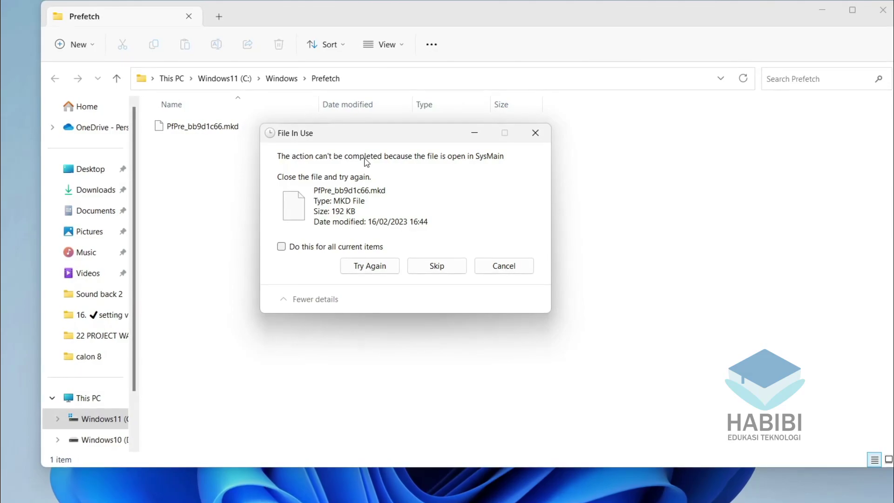
pyautogui.click(432, 270)
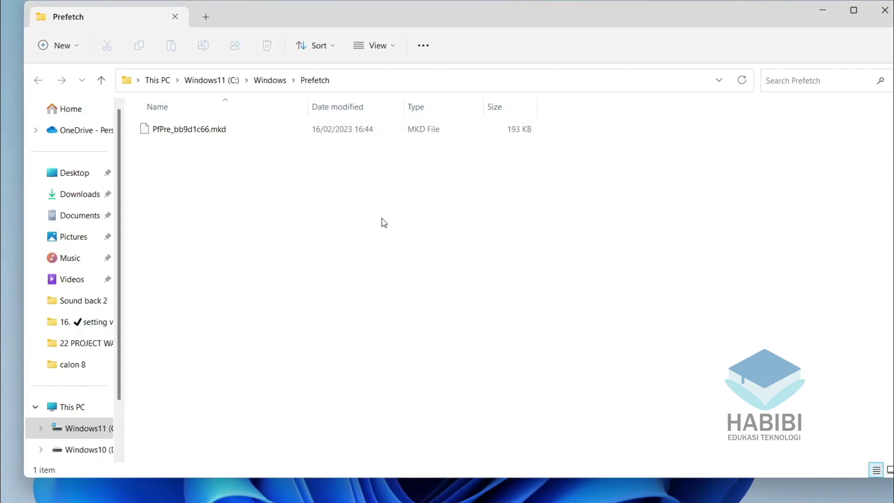
pyautogui.click(885, 9)
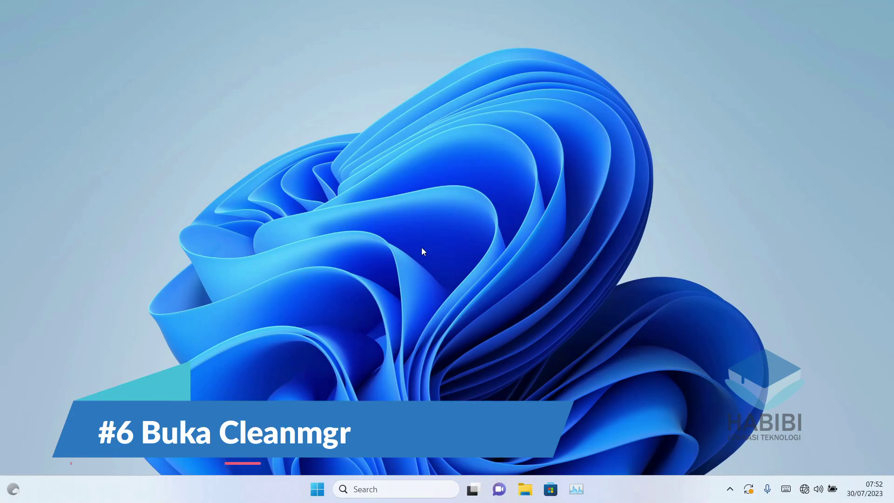
# Start Disk Cleanup with the Run command cleanmgr and choose the Windows11 (C:) drive for cleaning.
pyautogui.rightClick(321, 488)
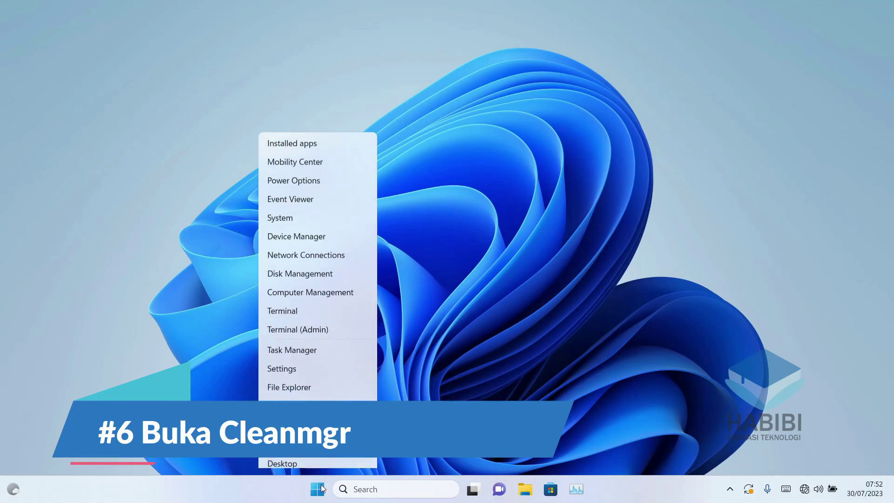
pyautogui.click(304, 416)
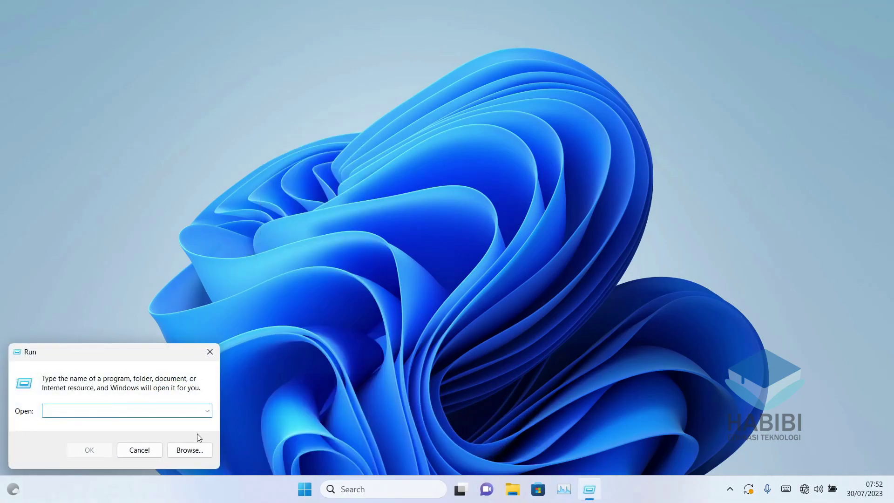
pyautogui.write('c')
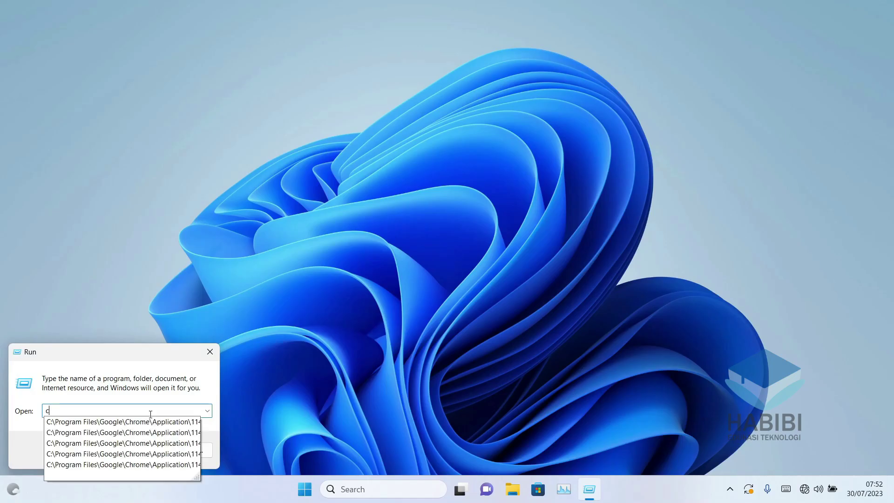
pyautogui.write('lean')
pyautogui.write('mgr')
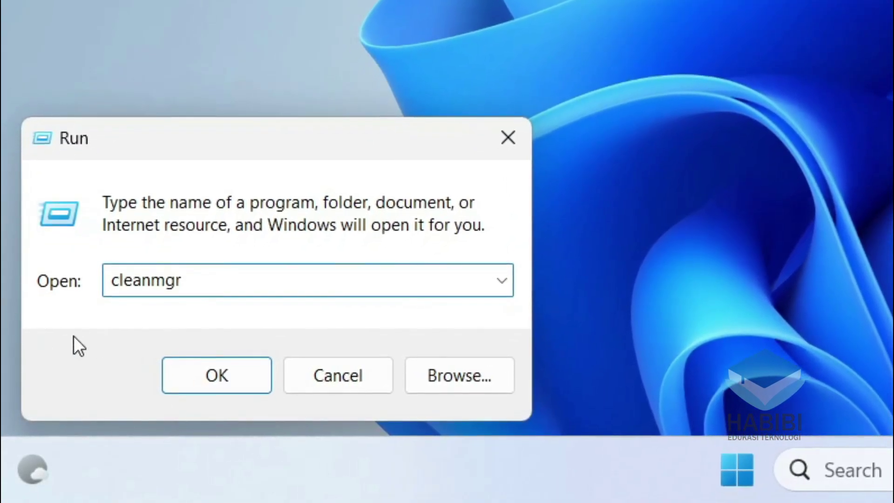
pyautogui.click(204, 375)
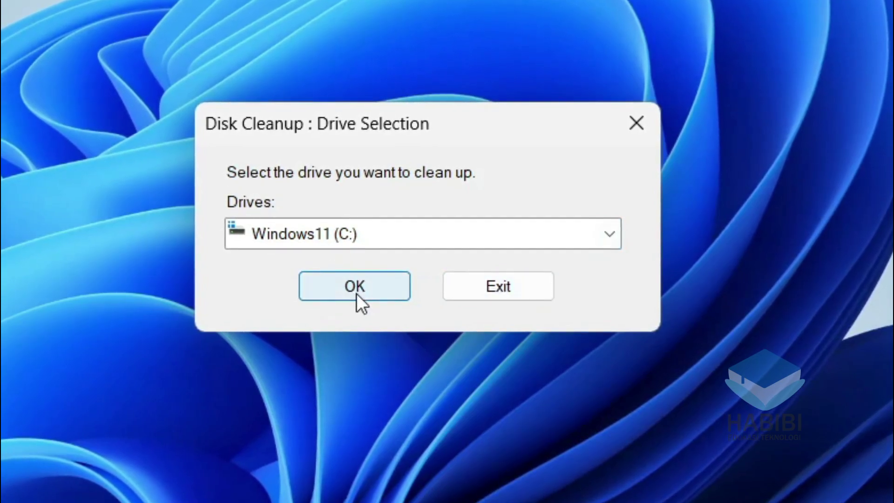
pyautogui.click(354, 293)
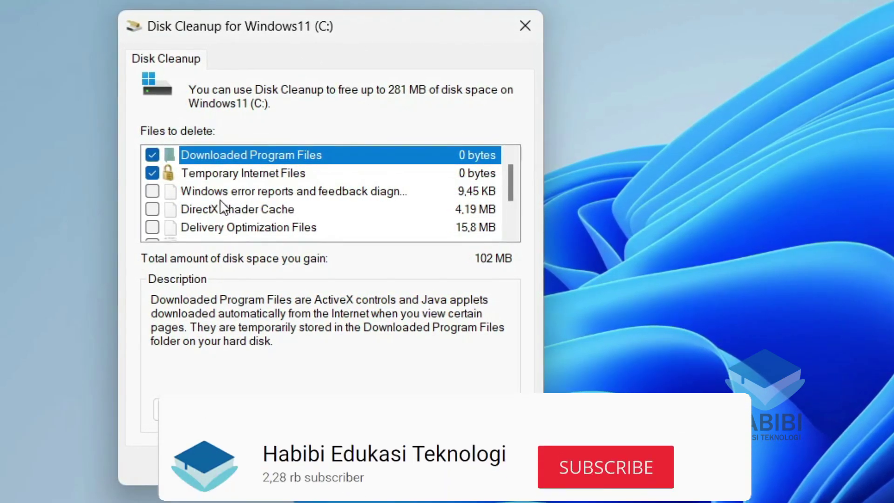
# Include Windows error reports and feedback diagnostics, DirectX Shader Cache, Delivery Optimization Files, Recycle Bin and Temporary files in the cleanup.
pyautogui.click(150, 191)
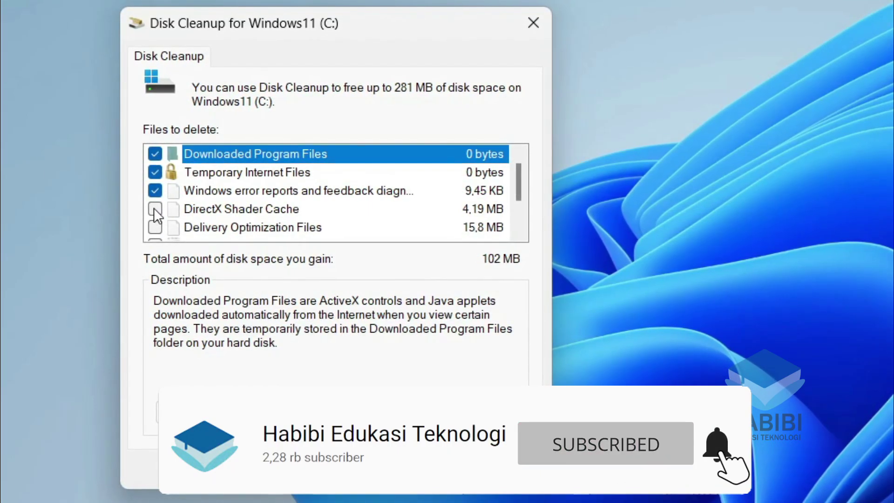
pyautogui.click(154, 208)
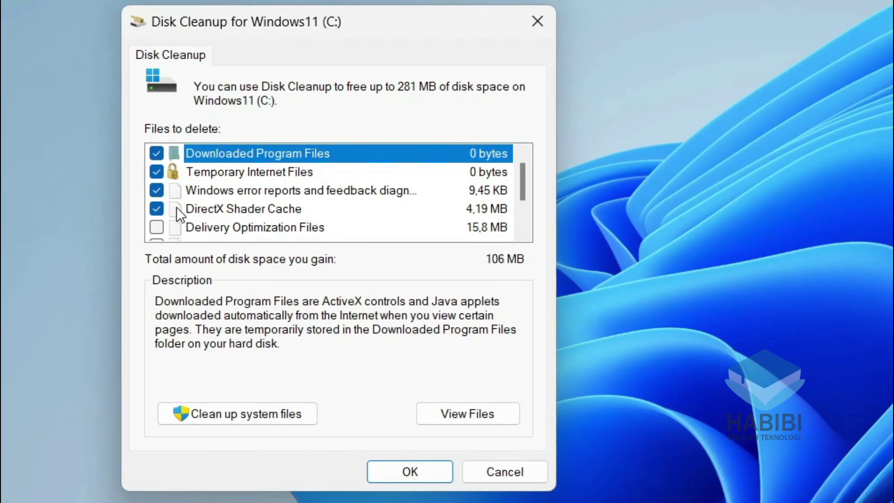
pyautogui.scroll(-1, 177, 207)
pyautogui.click(149, 166)
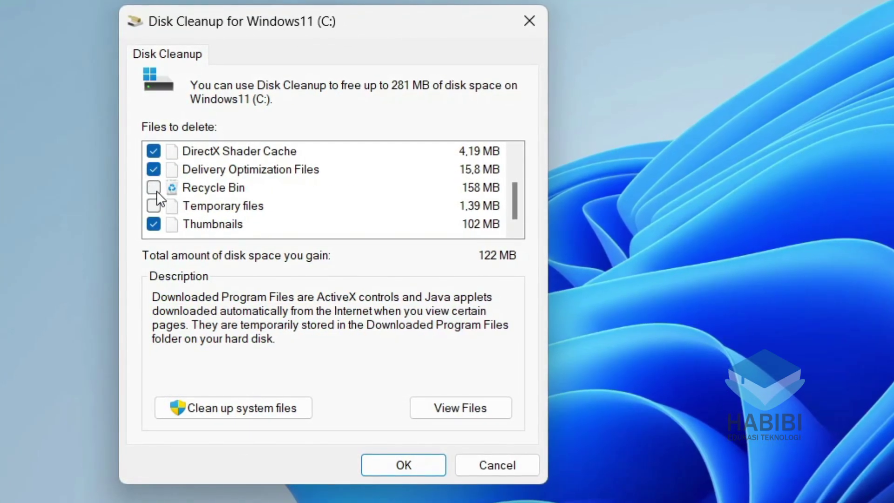
pyautogui.click(154, 188)
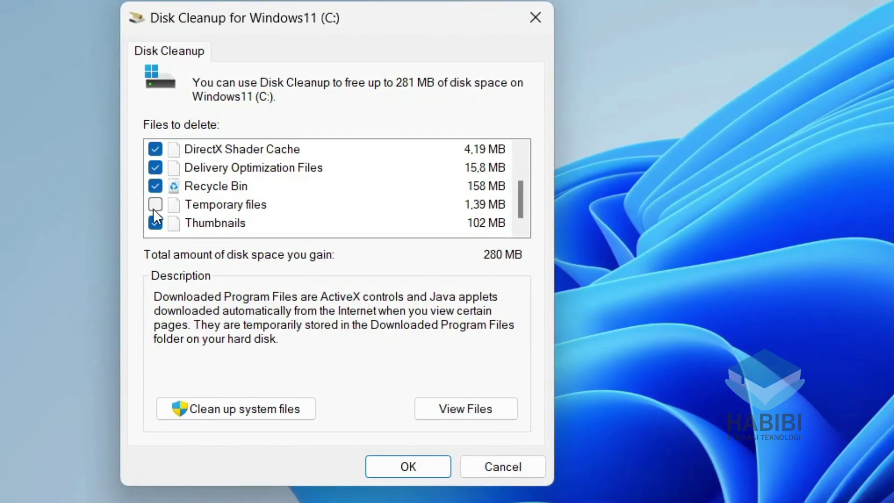
pyautogui.click(155, 204)
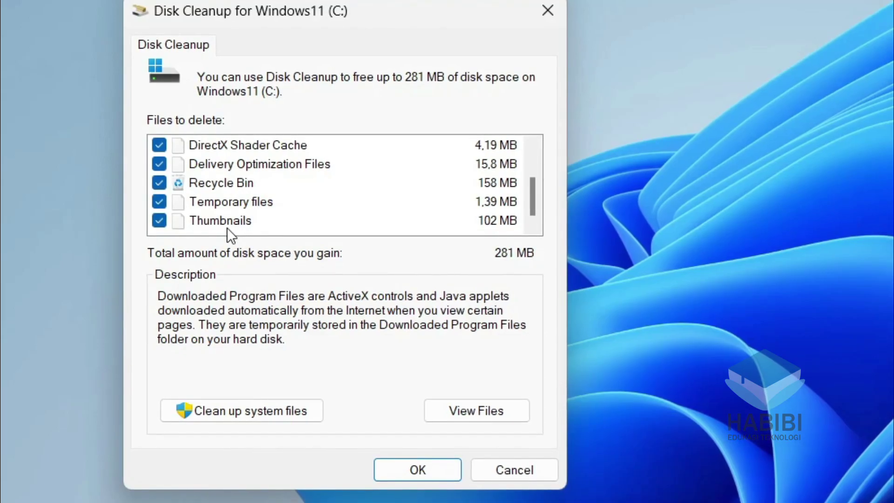
# Review the selected cleanup categories for drive C: and permanently delete their files.
pyautogui.scroll(1, 235, 220)
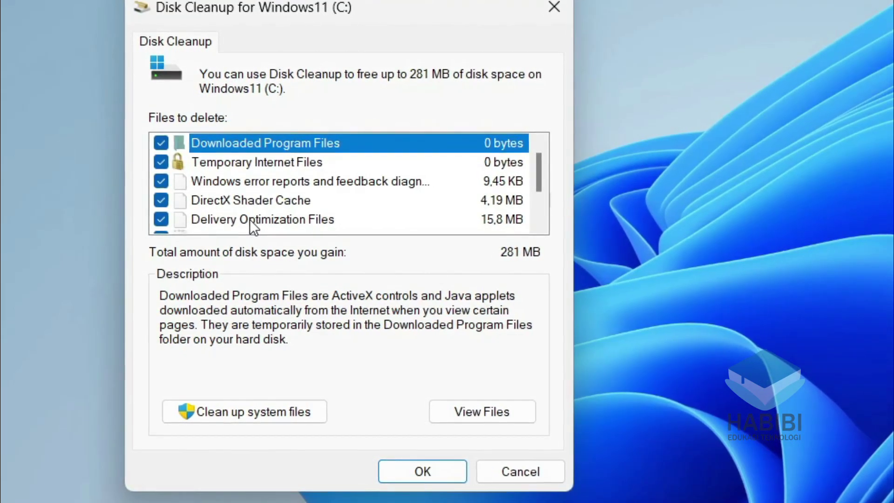
pyautogui.scroll(-1, 329, 191)
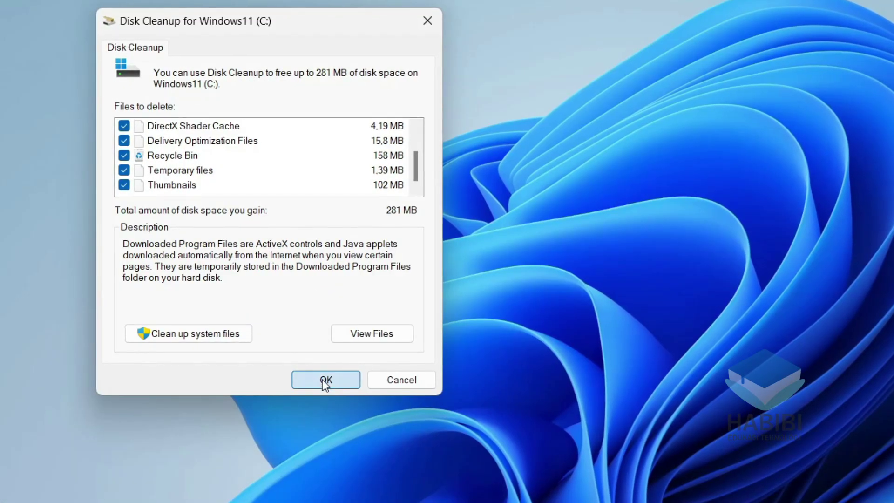
pyautogui.click(431, 477)
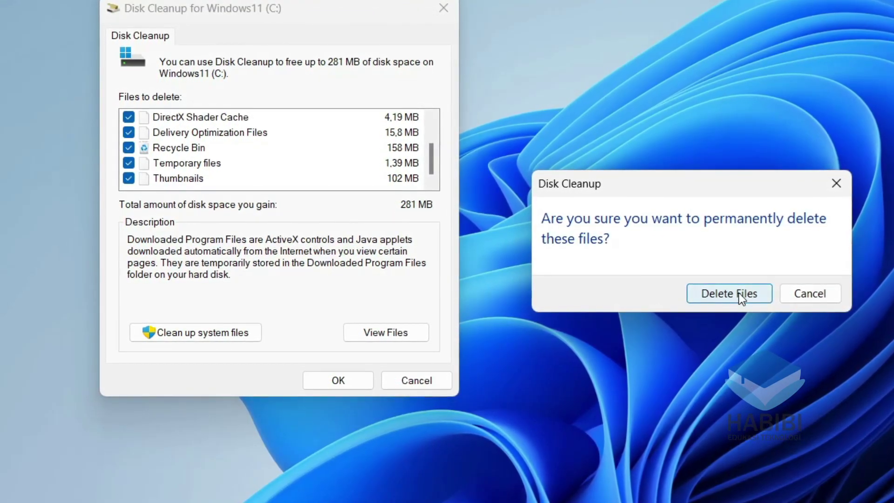
pyautogui.click(739, 293)
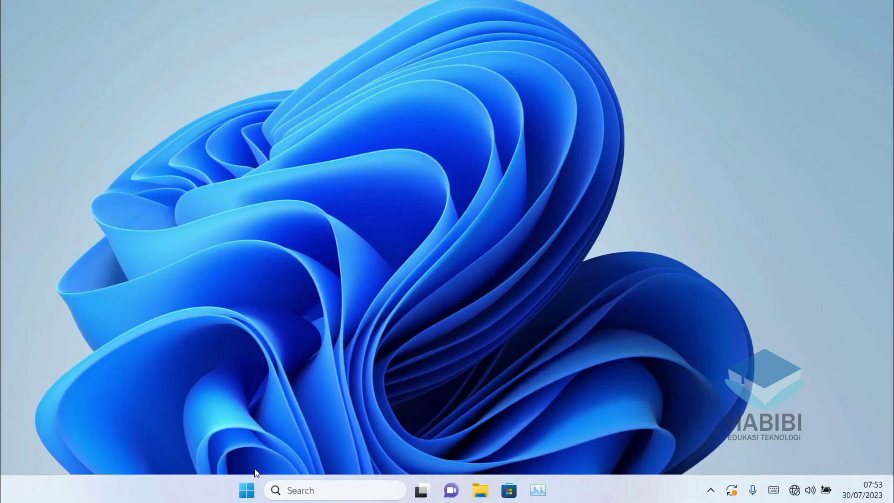
# Open the Startup apps list in Task Manager and select OneDrive to check its startup status.
pyautogui.rightClick(250, 492)
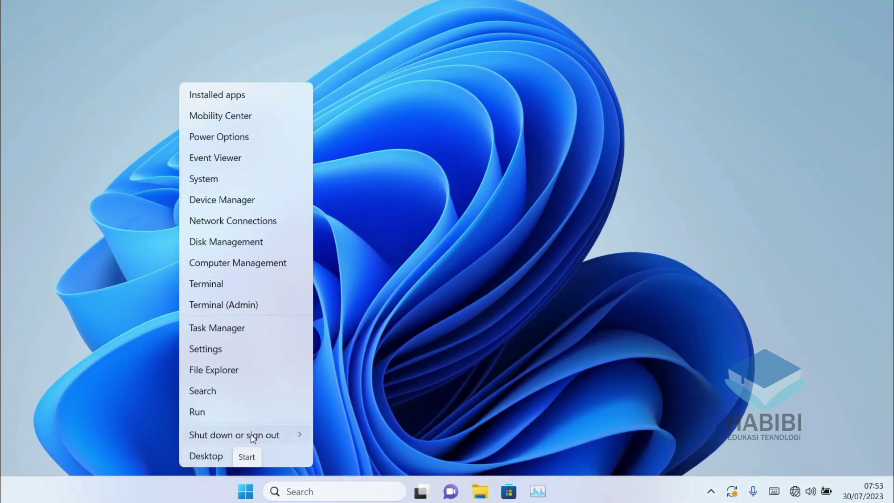
pyautogui.click(218, 328)
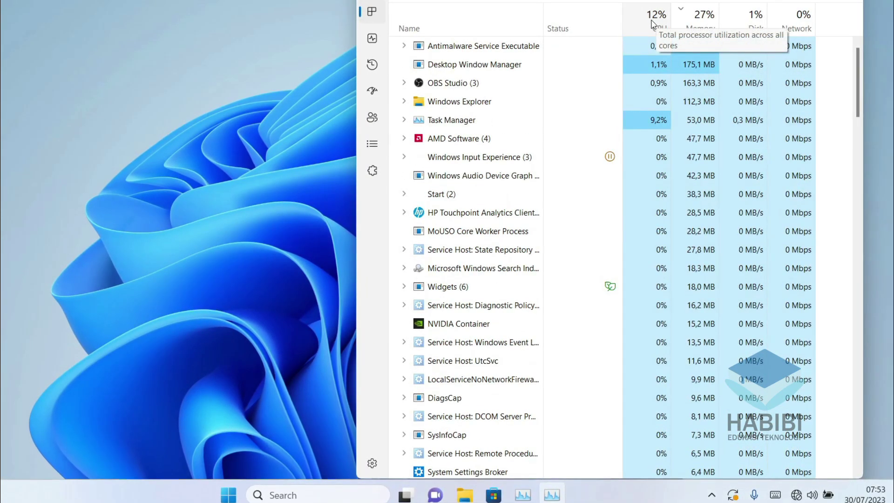
pyautogui.click(371, 93)
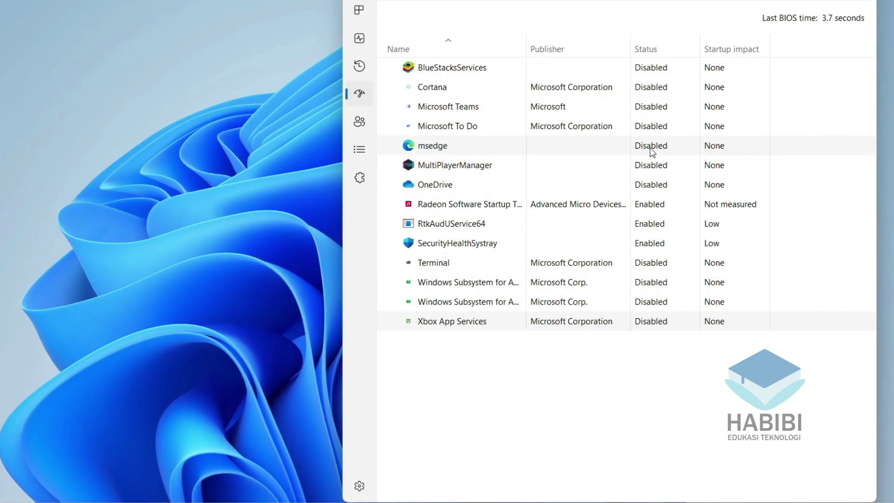
pyautogui.click(651, 184)
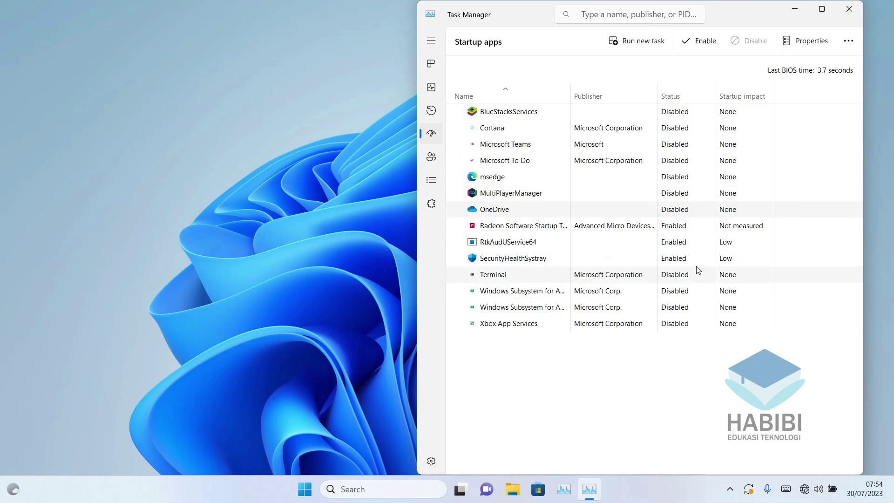
# Close Task Manager and open the Services console with the Run command services.msc.
pyautogui.click(848, 13)
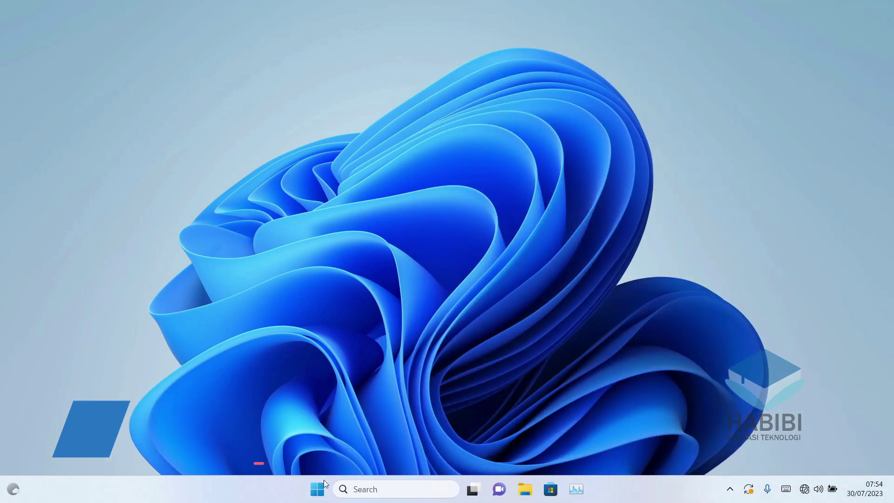
pyautogui.rightClick(321, 498)
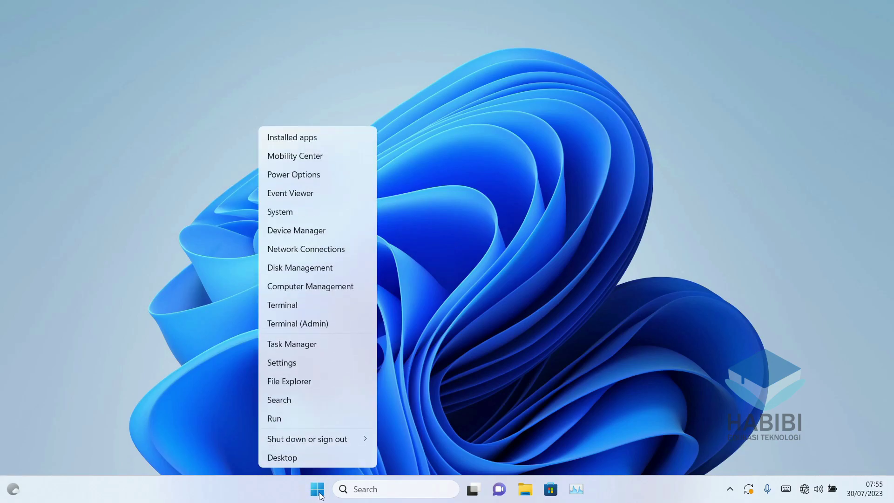
pyautogui.click(281, 423)
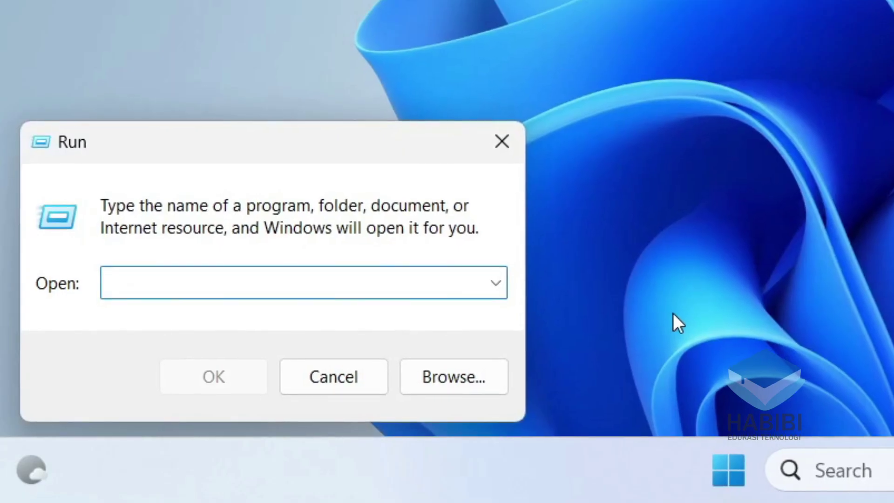
pyautogui.write('ser')
pyautogui.write('ices')
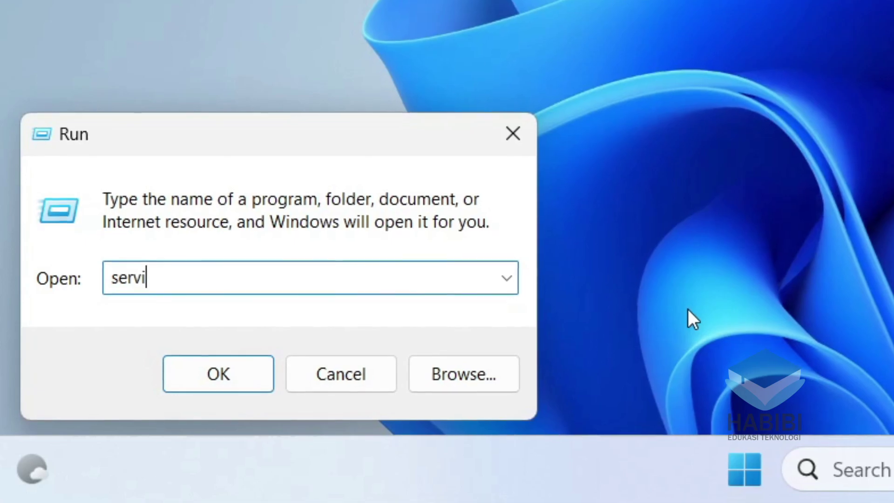
pyautogui.write('.msc')
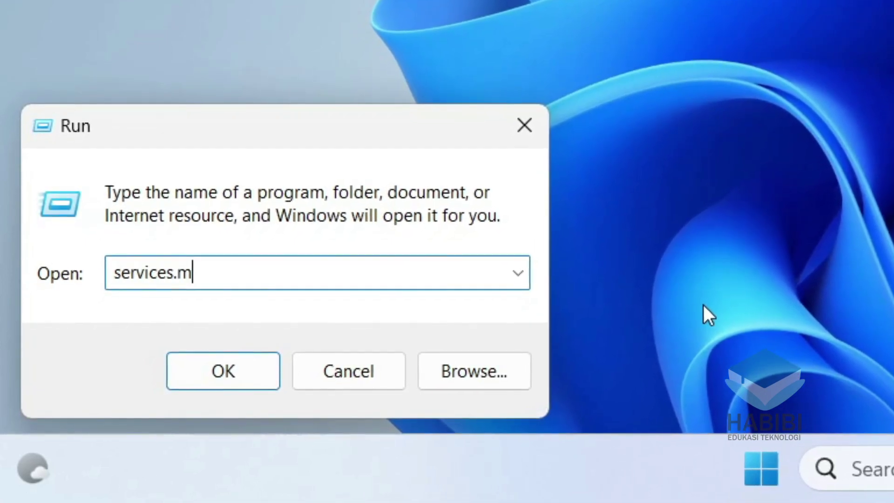
pyautogui.click(228, 365)
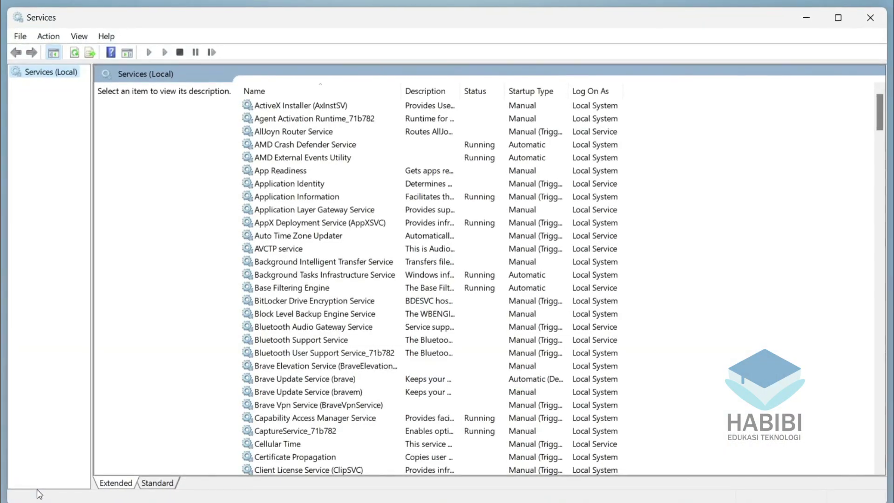
# Locate the SysMain service in the services list and open its properties.
pyautogui.scroll(-1, 321, 376)
pyautogui.scroll(-9, 319, 376)
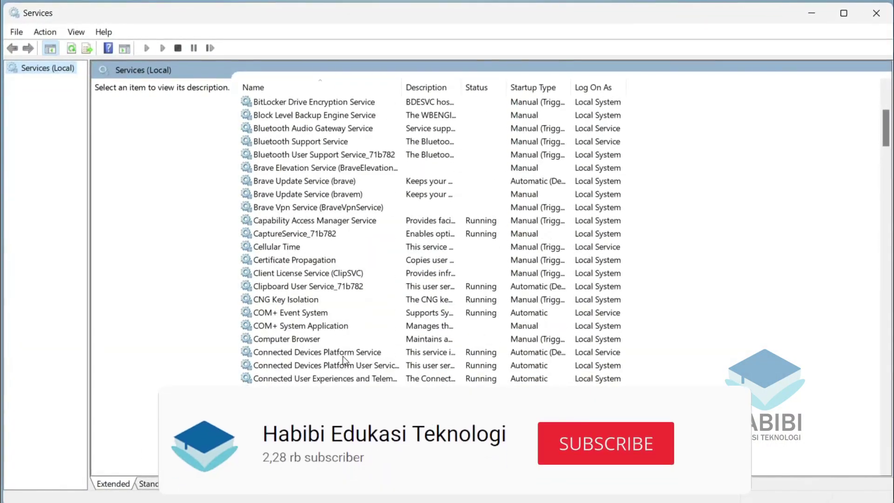
pyautogui.click(357, 352)
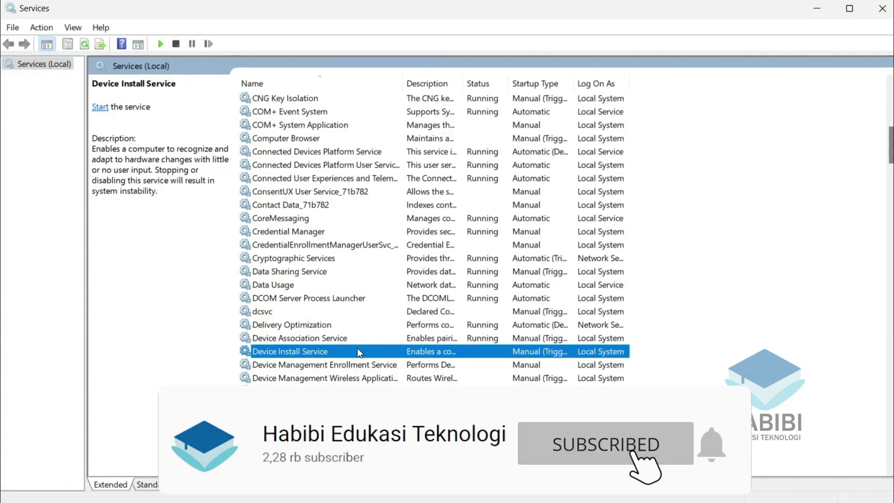
pyautogui.press('s')
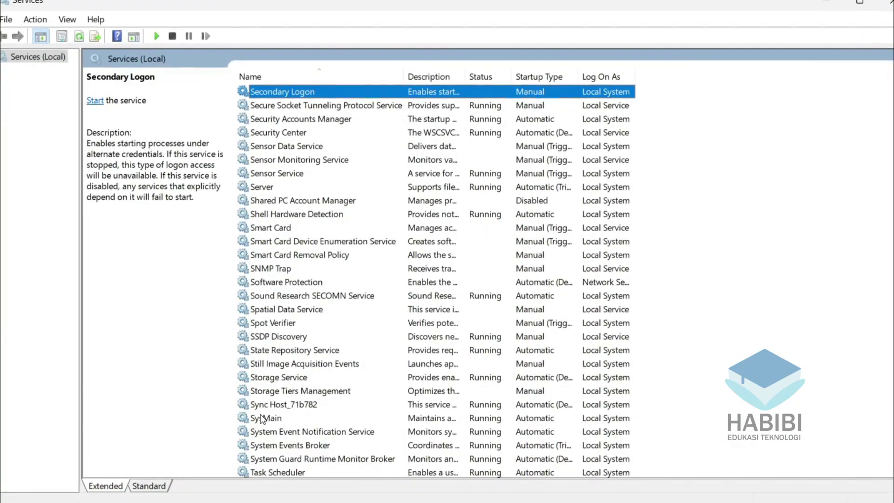
pyautogui.click(263, 418)
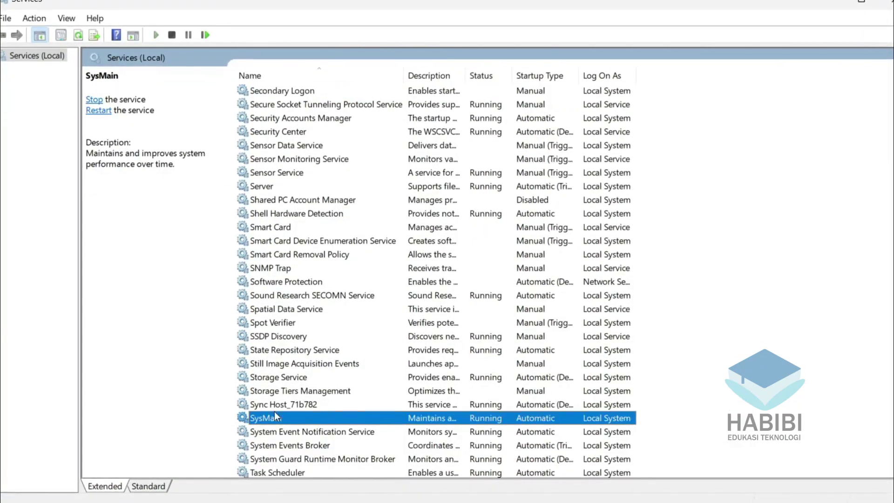
pyautogui.scroll(-3, 326, 344)
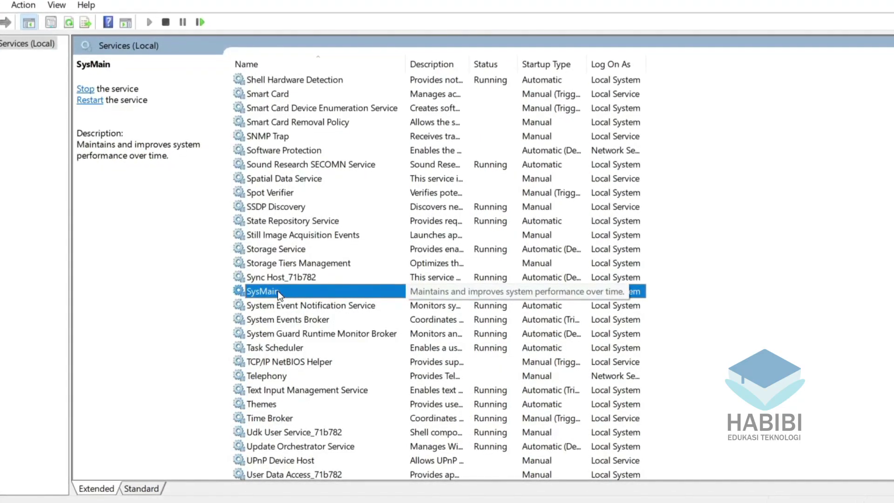
pyautogui.rightClick(277, 291)
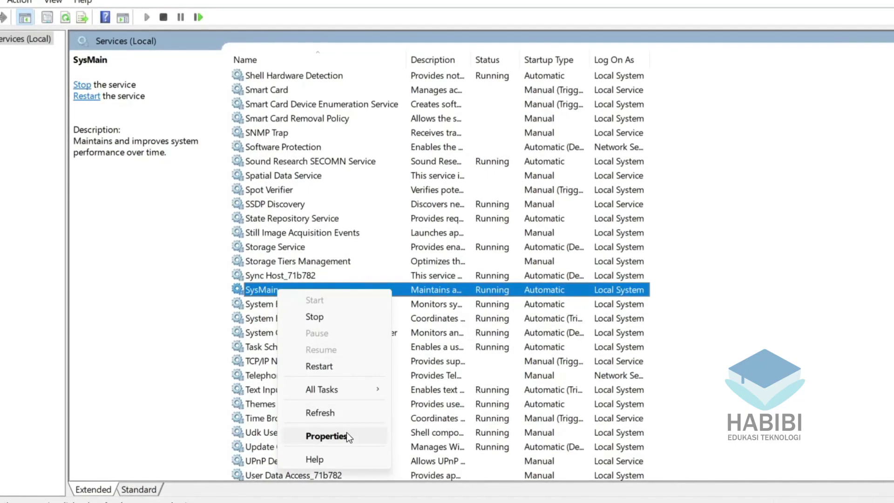
pyautogui.click(347, 435)
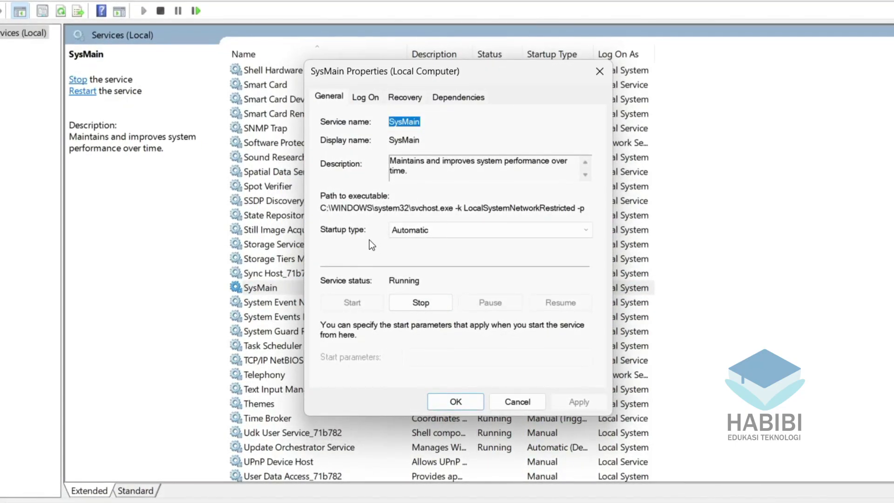
# Set the SysMain startup type to Disabled, stop the service and apply the changes.
pyautogui.click(428, 232)
pyautogui.click(422, 273)
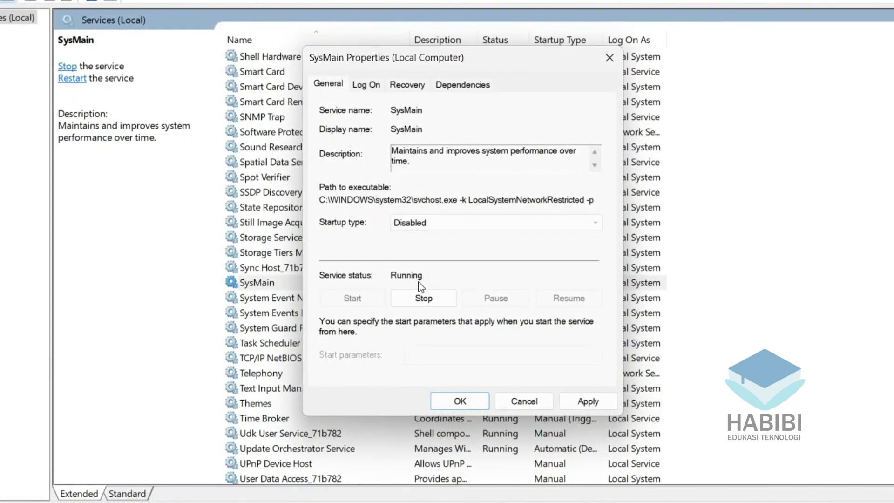
pyautogui.click(424, 297)
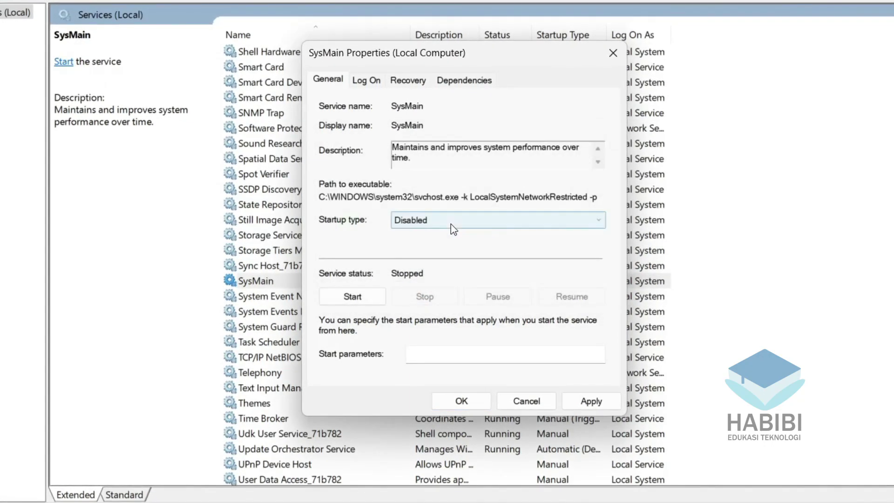
pyautogui.click(588, 399)
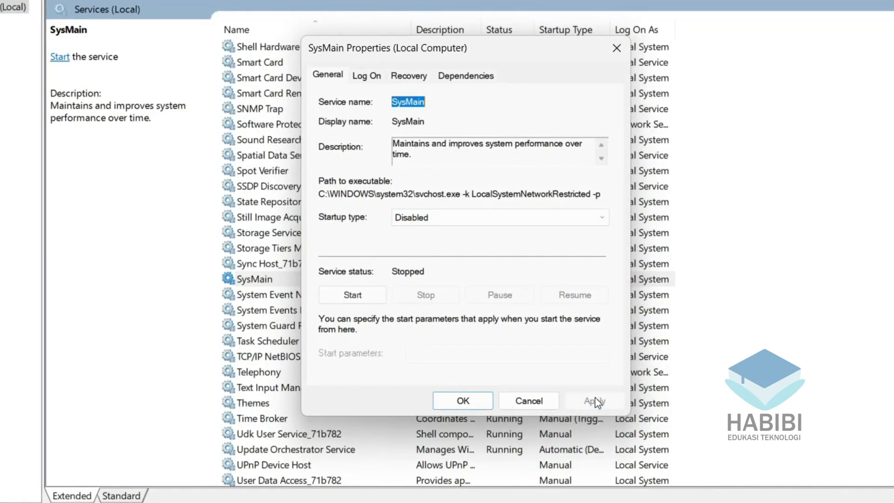
pyautogui.click(463, 401)
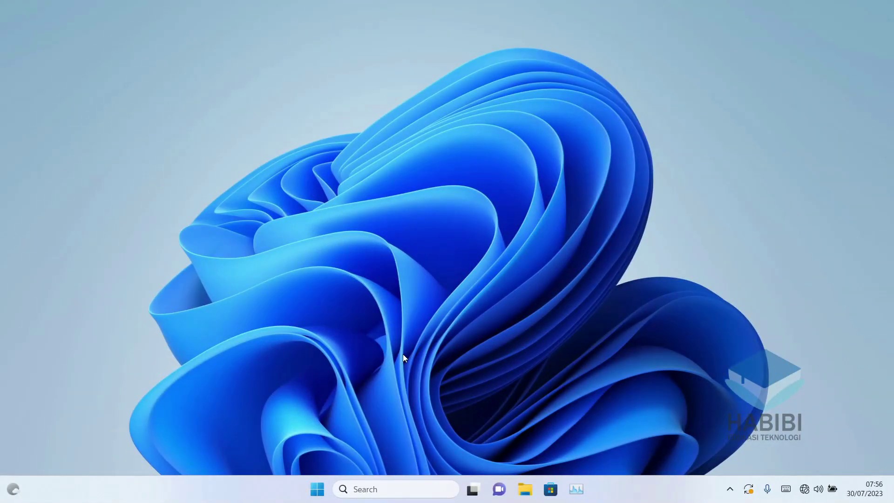
# Switch to Google Chrome and open the Clear browsing data dialog from its history page.
pyautogui.click(363, 488)
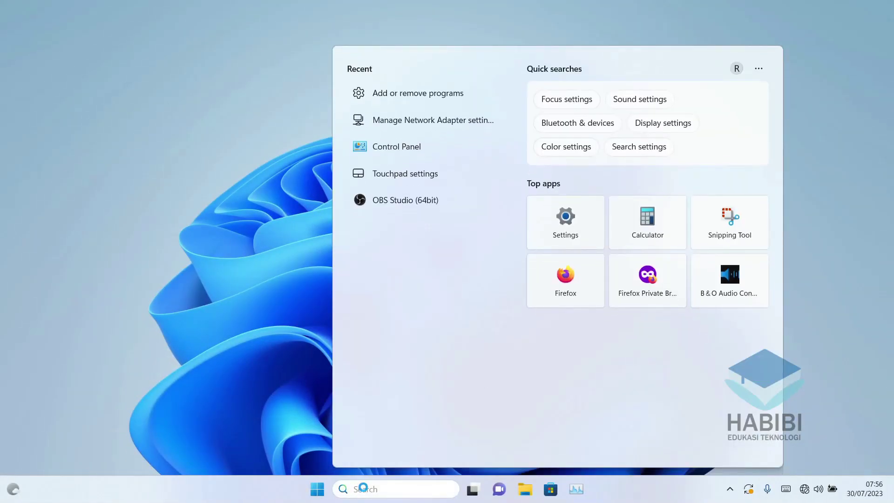
pyautogui.write('chr')
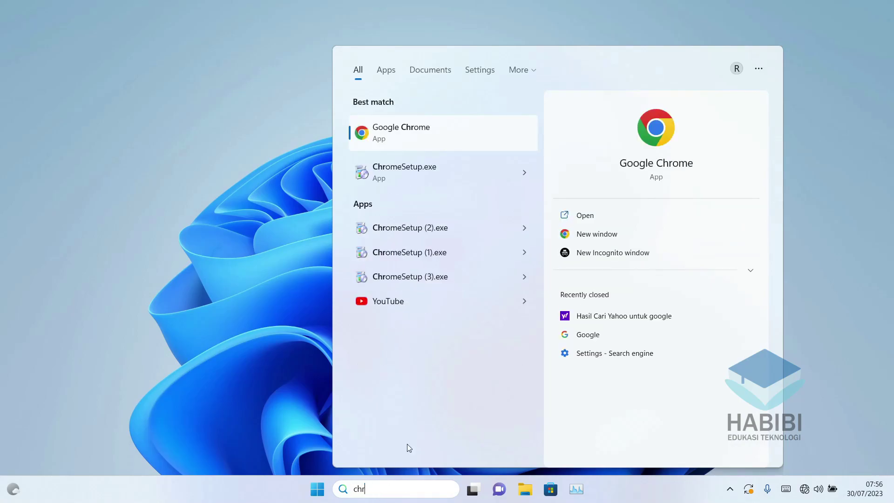
pyautogui.click(460, 138)
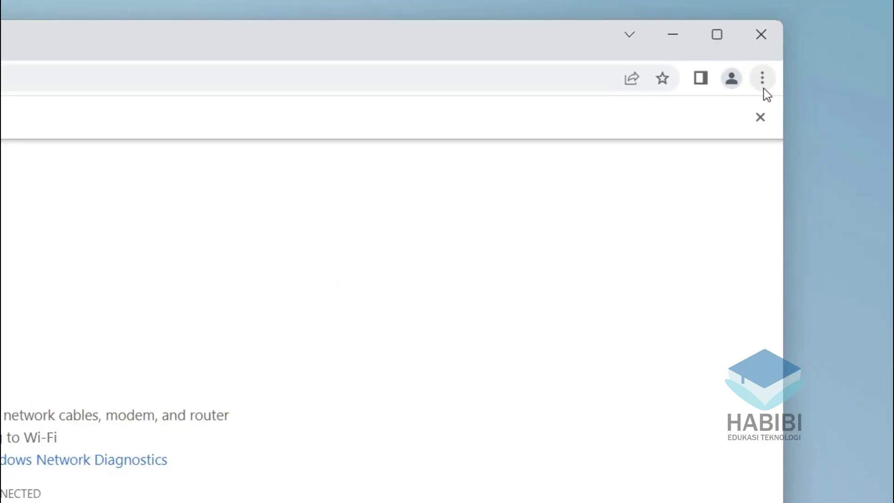
pyautogui.click(814, 47)
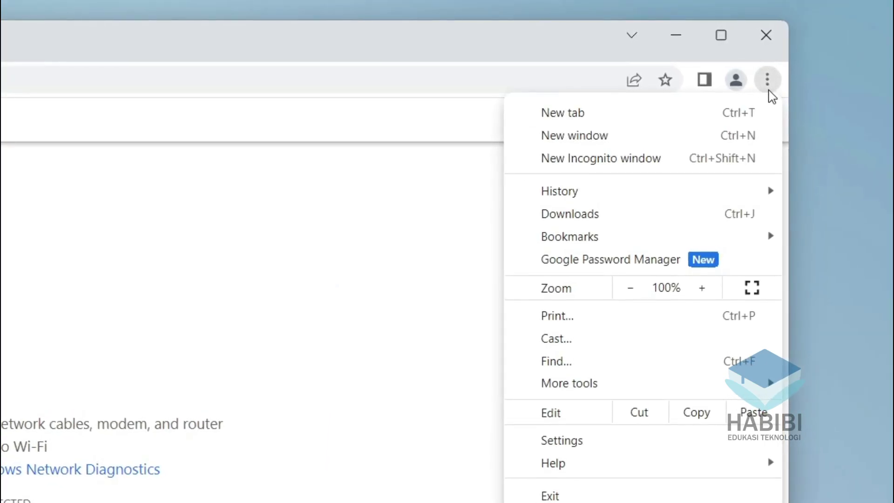
pyautogui.moveTo(619, 194)
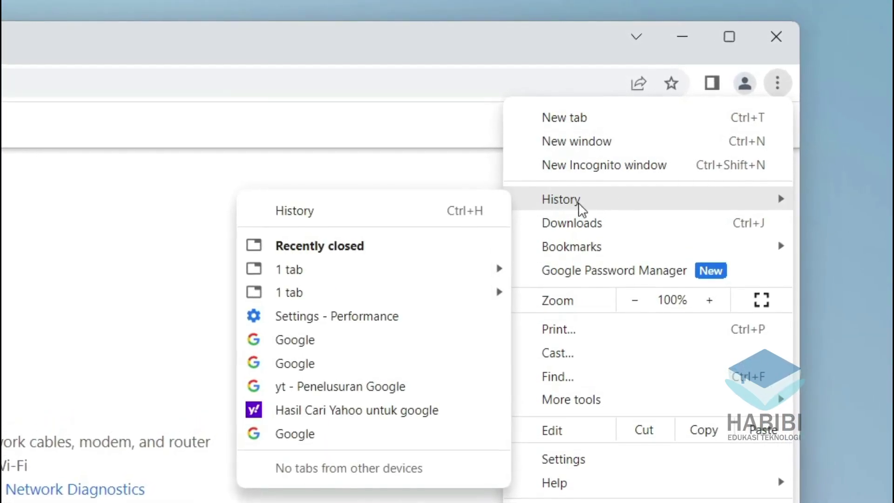
pyautogui.click(366, 216)
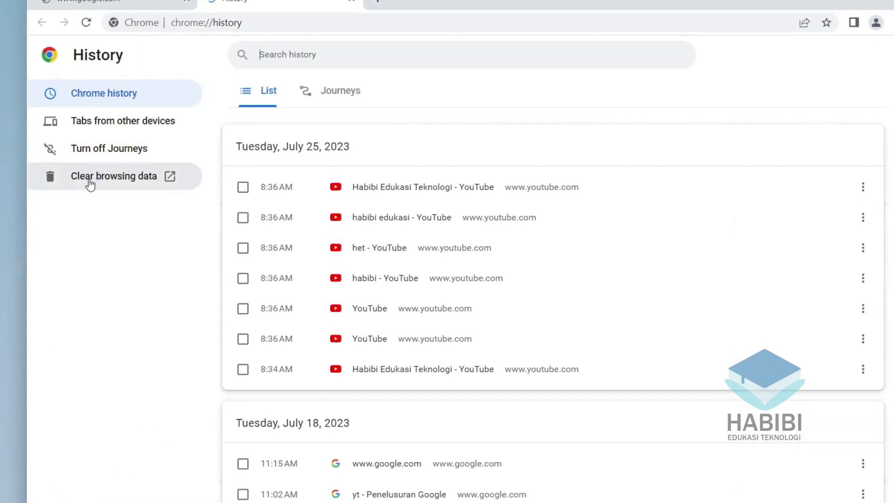
pyautogui.click(120, 184)
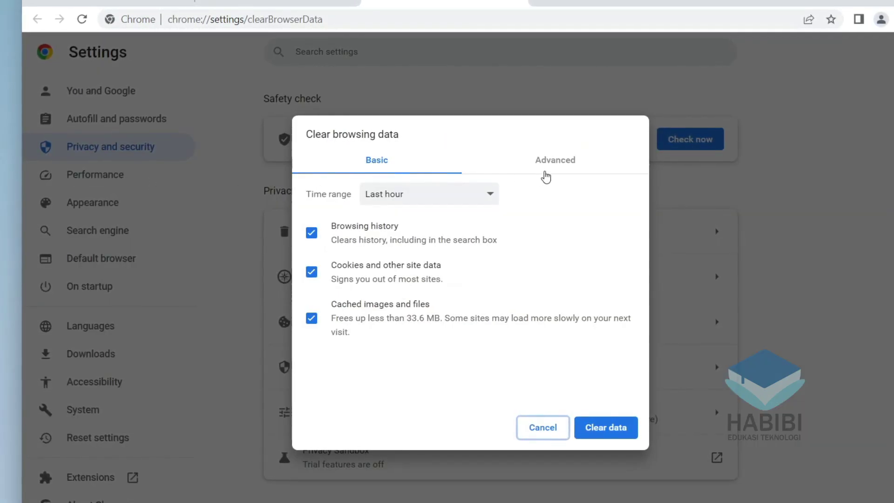
# Clear browsing history, download history, cookies and cached files for All time using the advanced clearing options.
pyautogui.click(561, 163)
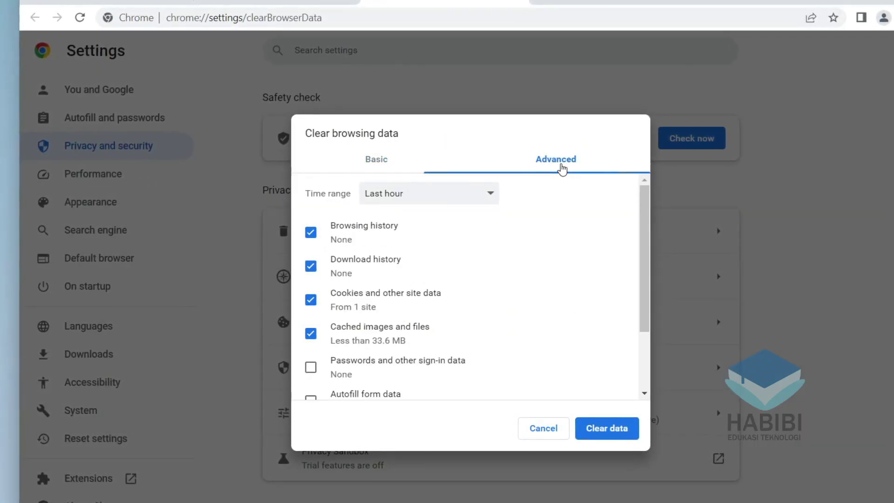
pyautogui.click(451, 196)
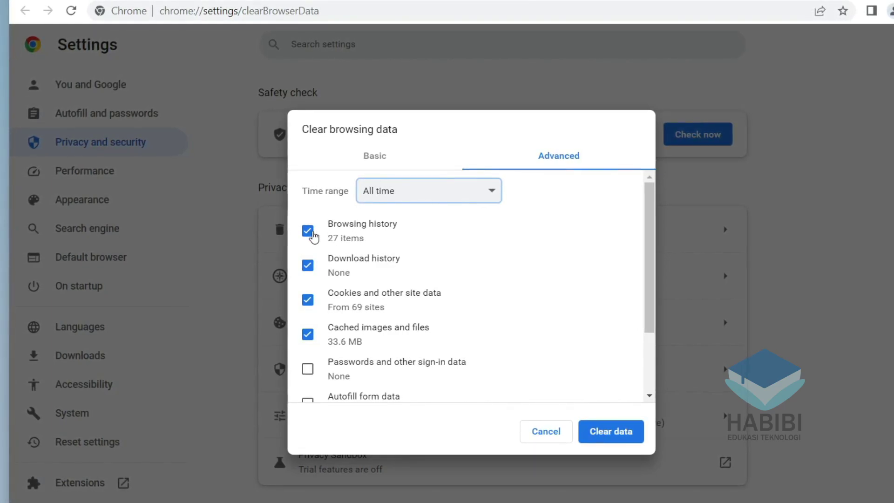
pyautogui.scroll(-1, 314, 237)
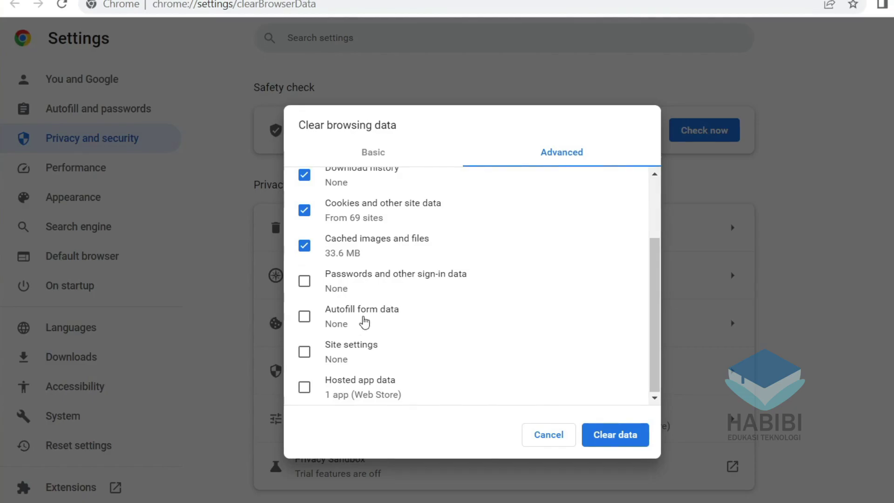
pyautogui.click(622, 441)
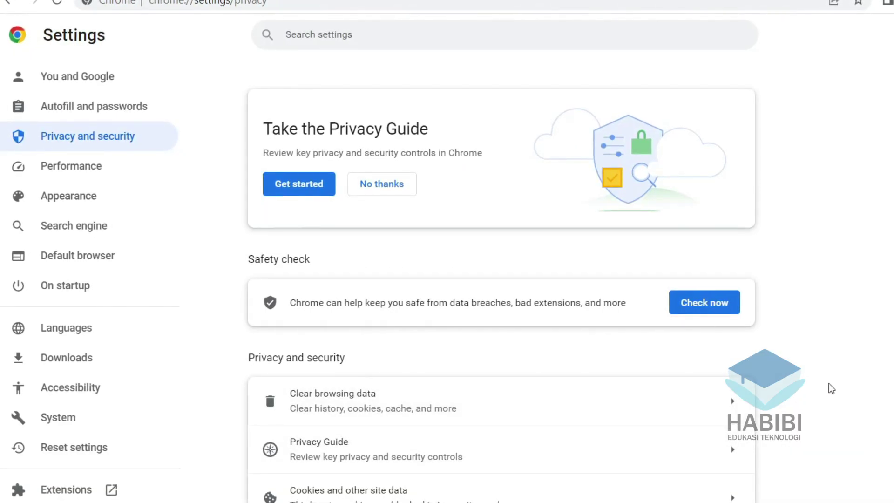
pyautogui.scroll(-3, 838, 368)
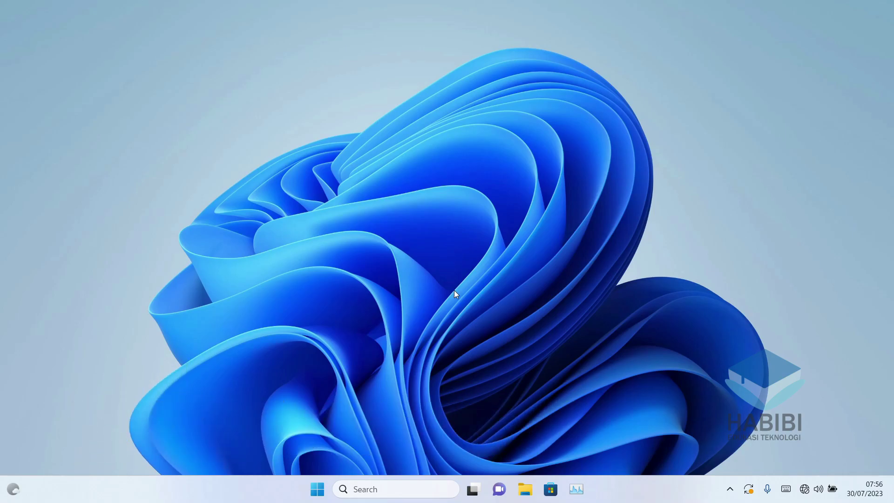
# Find and open the Windows Update settings, check for pending updates, and close Settings.
pyautogui.click(391, 490)
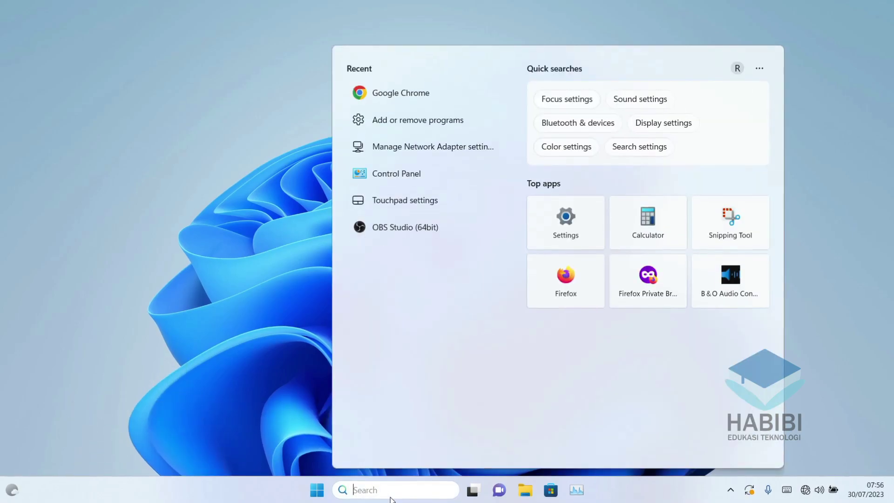
pyautogui.write('wind')
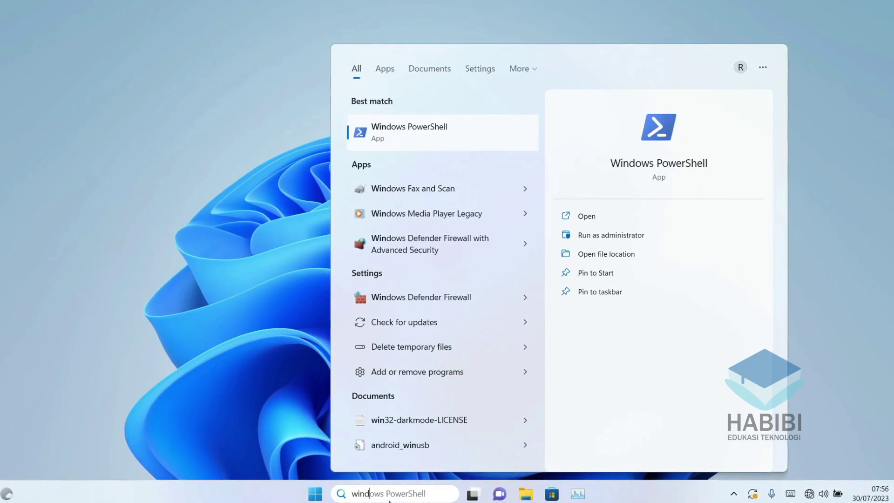
pyautogui.write('ows')
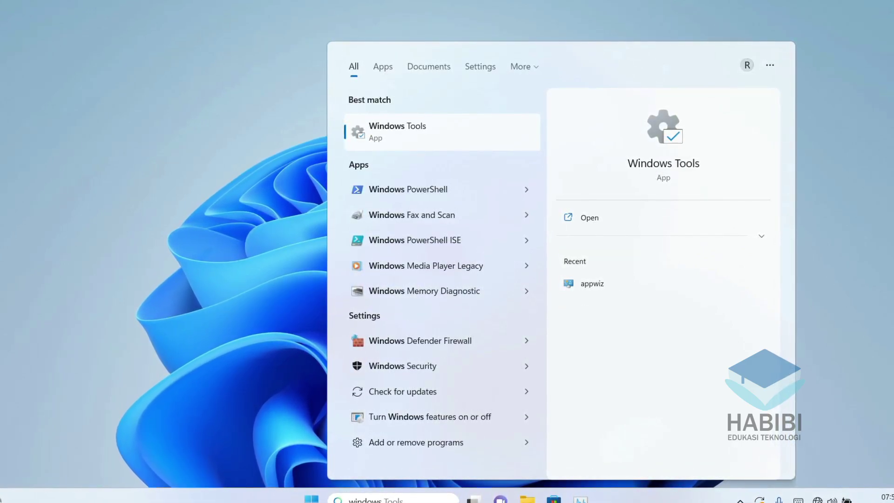
pyautogui.write(' up')
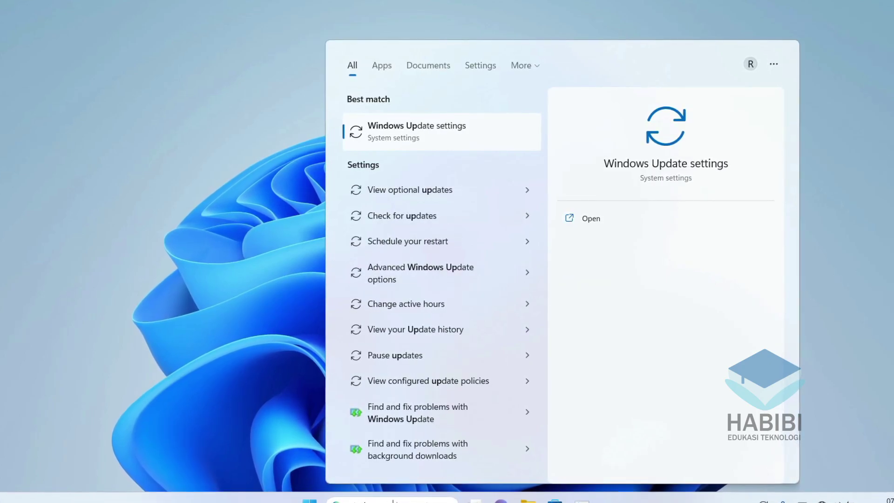
pyautogui.click(393, 130)
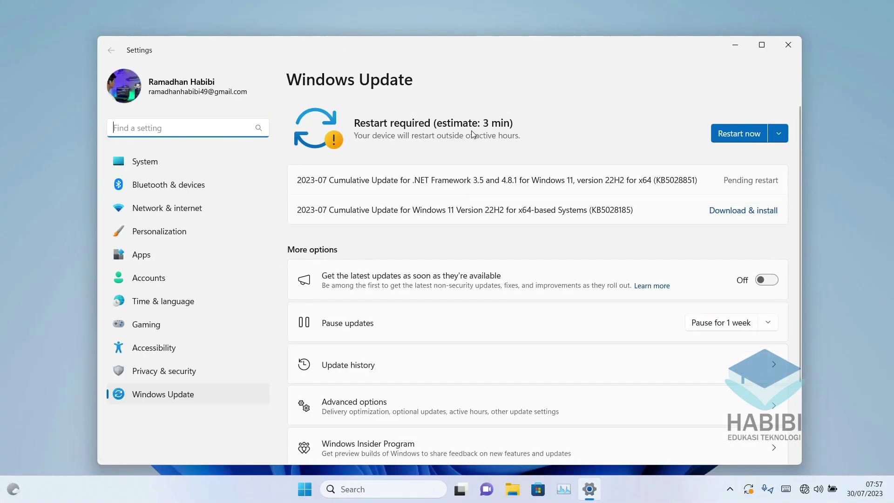
pyautogui.click(791, 45)
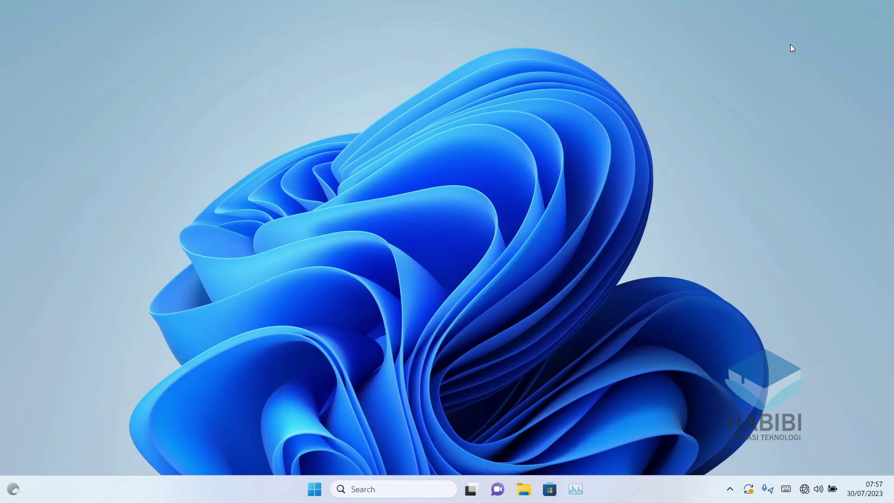